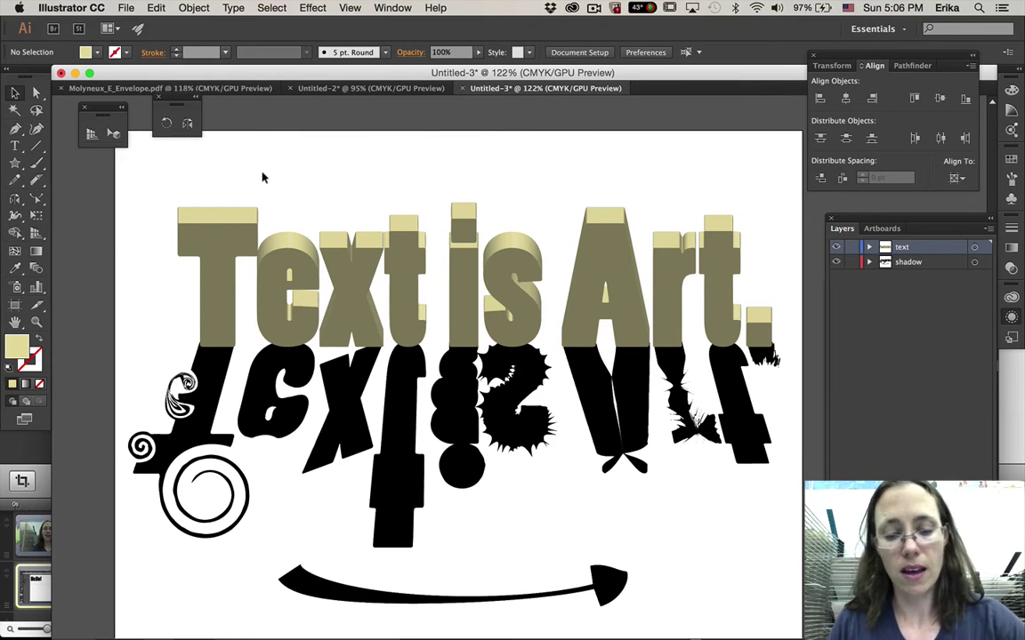
# - Create a new landscape Letter document (792 × 612 pt) and add a wide area text reading "Text is art." across the page's upper part
pyautogui.press('super+n')
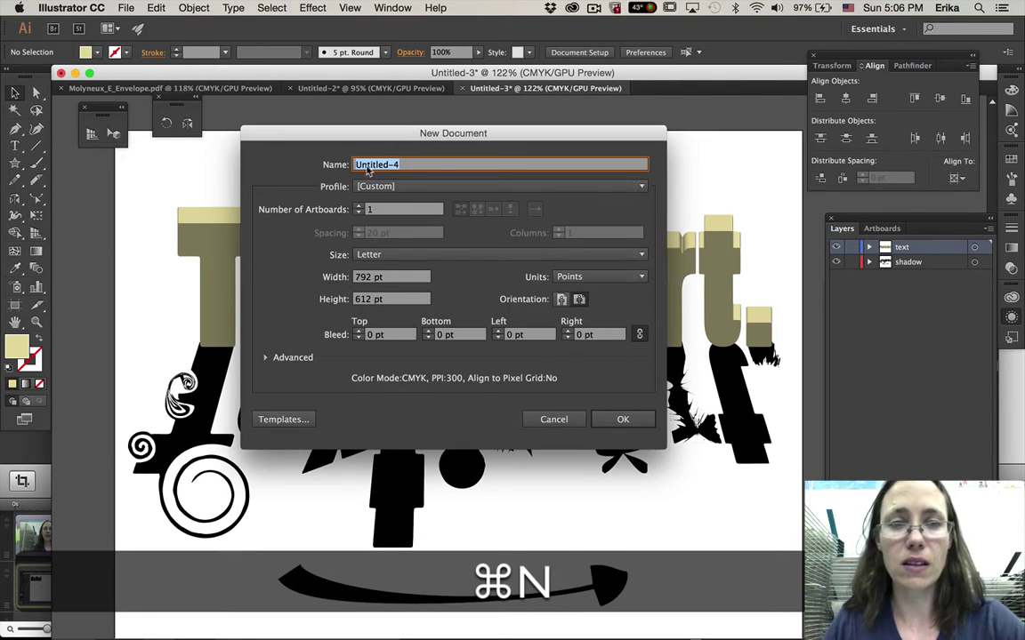
pyautogui.click(623, 418)
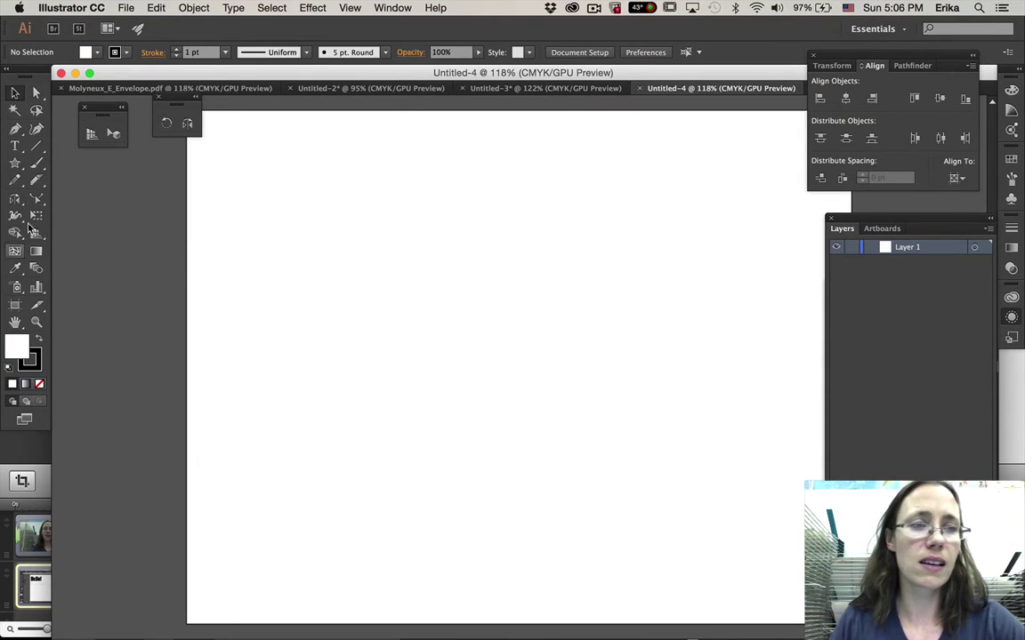
pyautogui.click(14, 145)
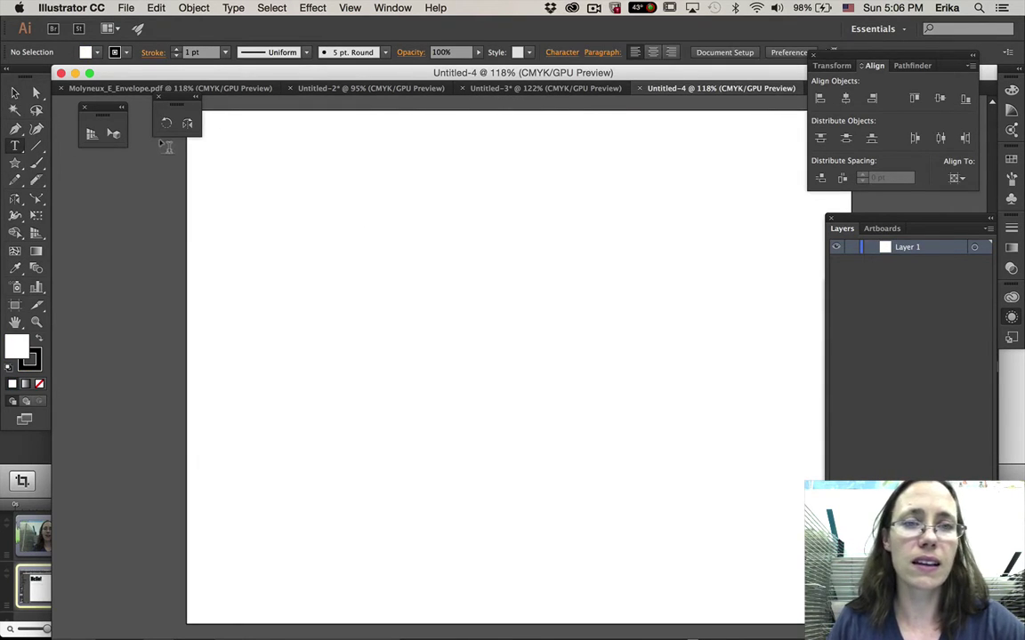
pyautogui.moveTo(208, 134); pyautogui.dragTo(825, 301)
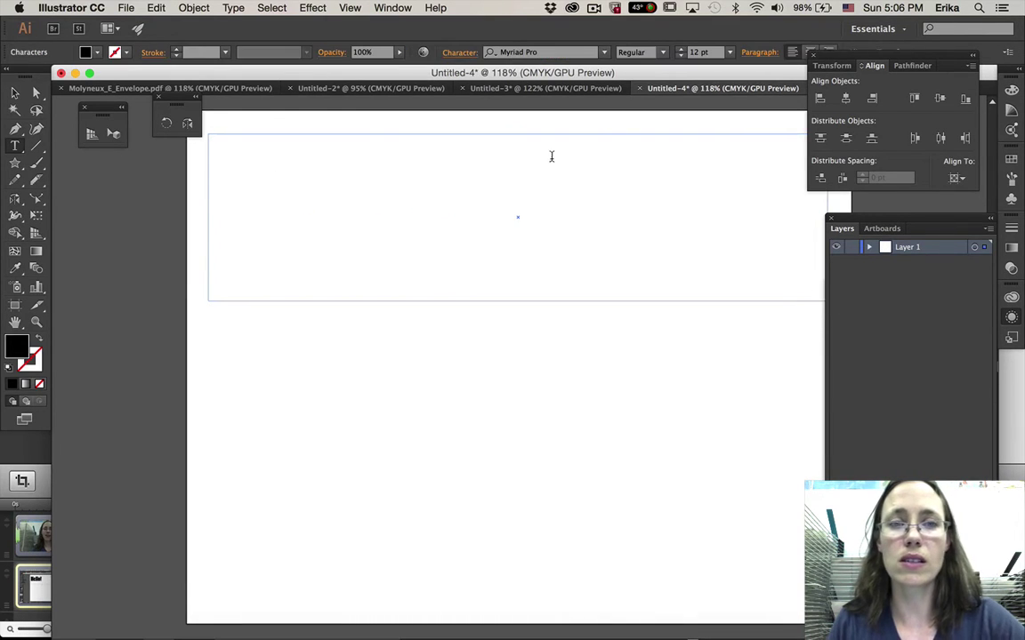
pyautogui.write('T')
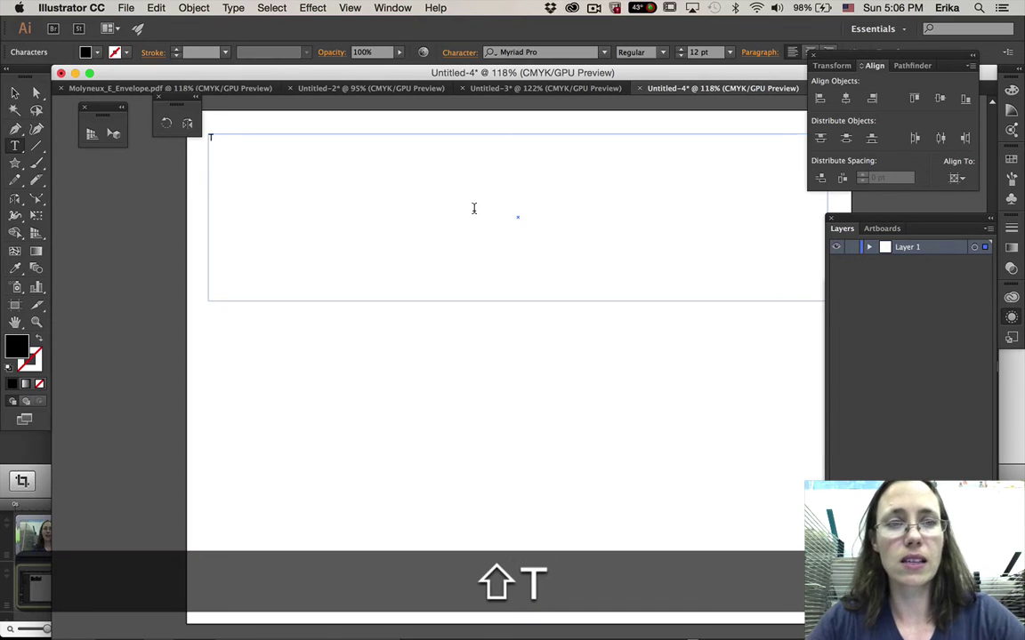
pyautogui.write('ext i')
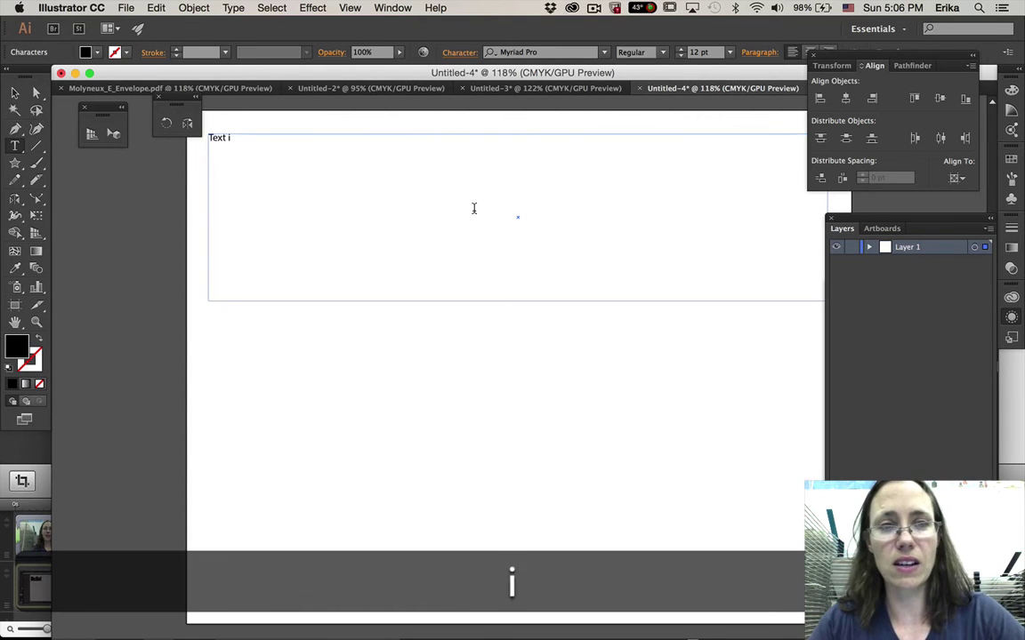
pyautogui.write('s art.')
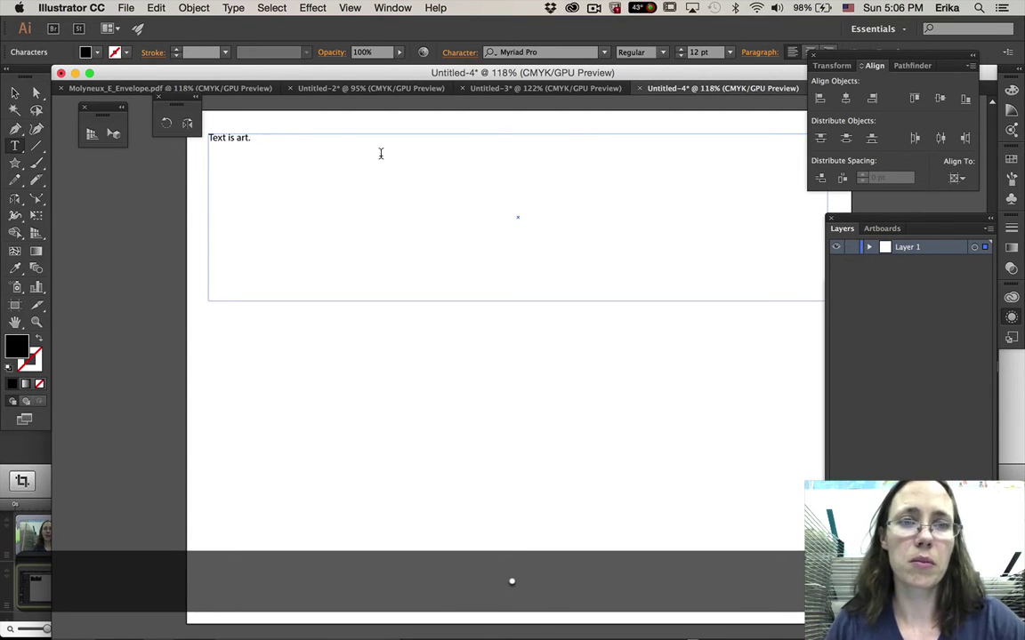
# - Set the font of the "Text is art." line to Poplar Std Black
pyautogui.moveTo(254, 139); pyautogui.dragTo(207, 139)
pyautogui.click(605, 53)
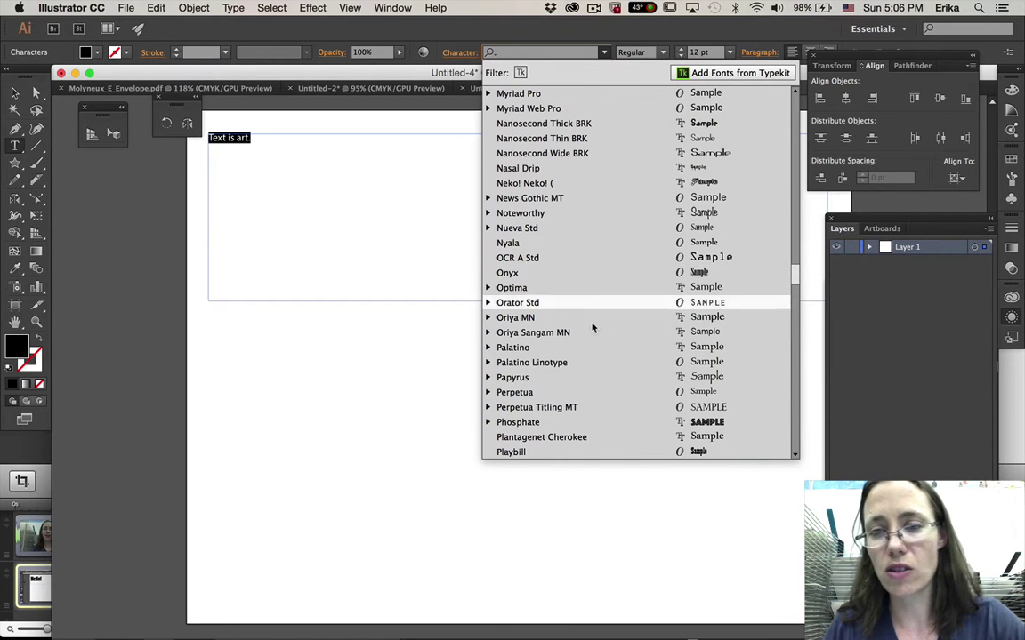
pyautogui.scroll(-2, 584, 429)
pyautogui.click(582, 408)
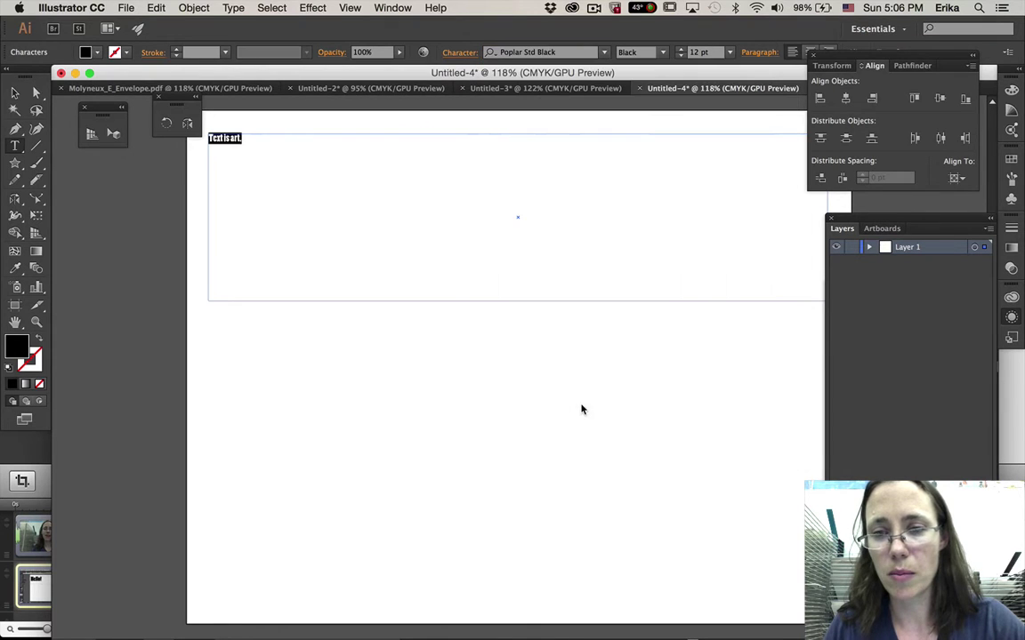
# - Enlarge the selected text to a font size of 210 pt
pyautogui.click(681, 53)
pyautogui.write('20')
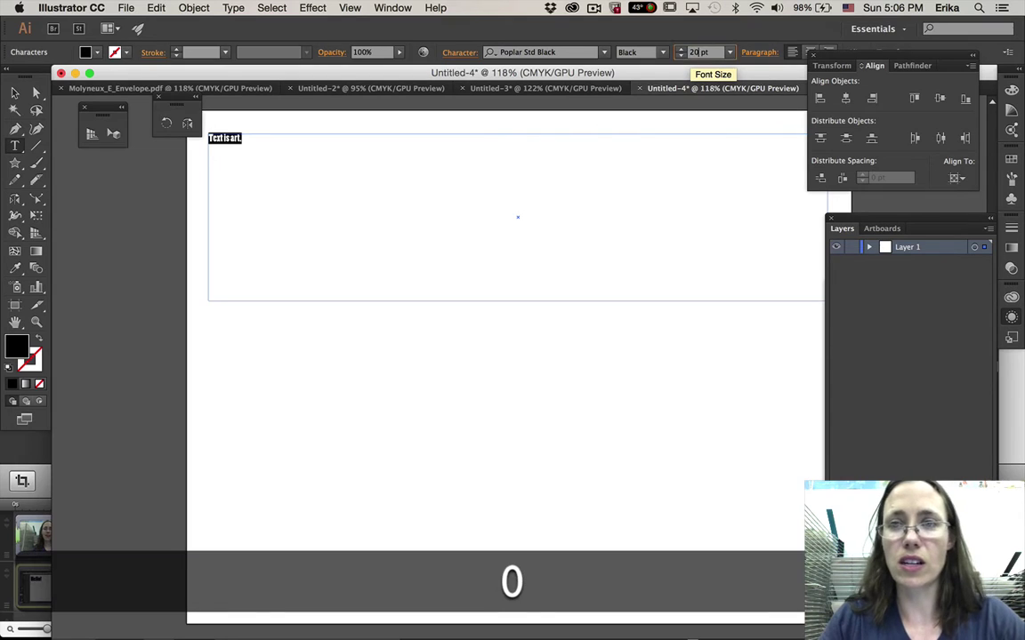
pyautogui.write('0')
pyautogui.press('Tab')
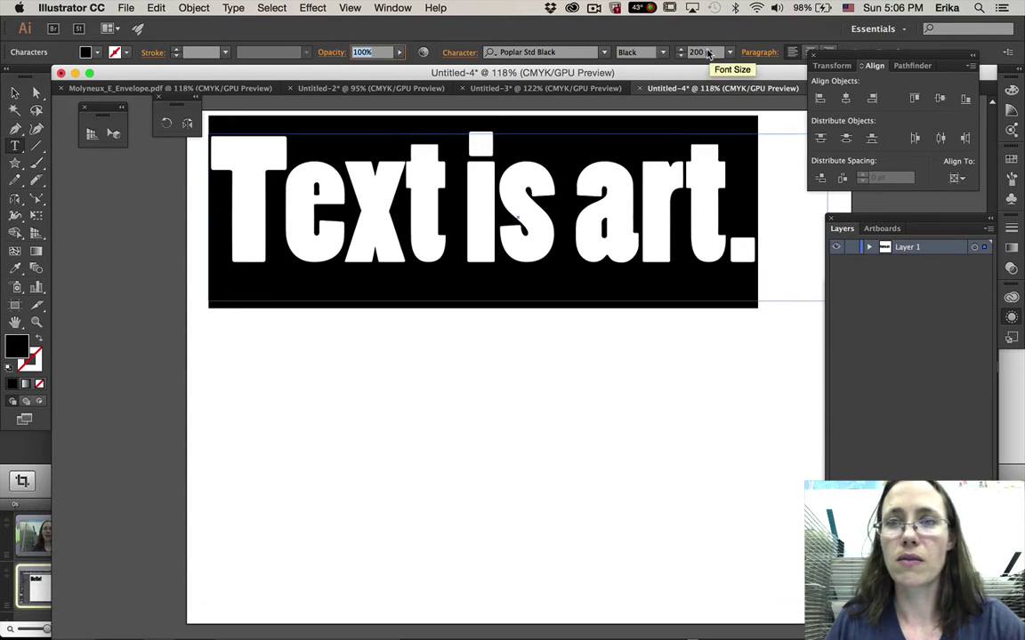
pyautogui.click(681, 51)
pyautogui.click(681, 50)
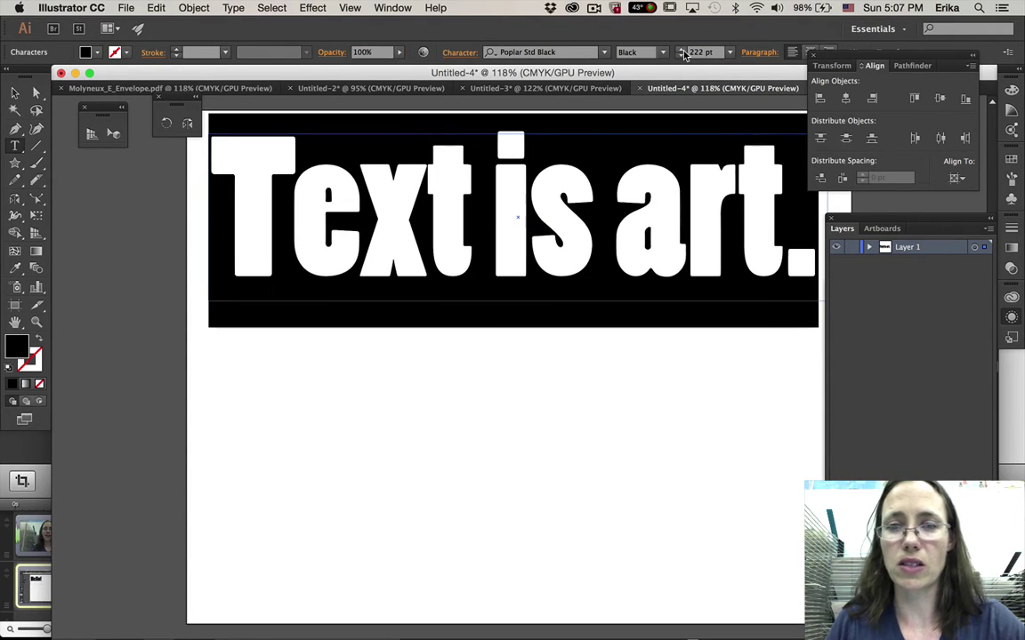
pyautogui.click(680, 56)
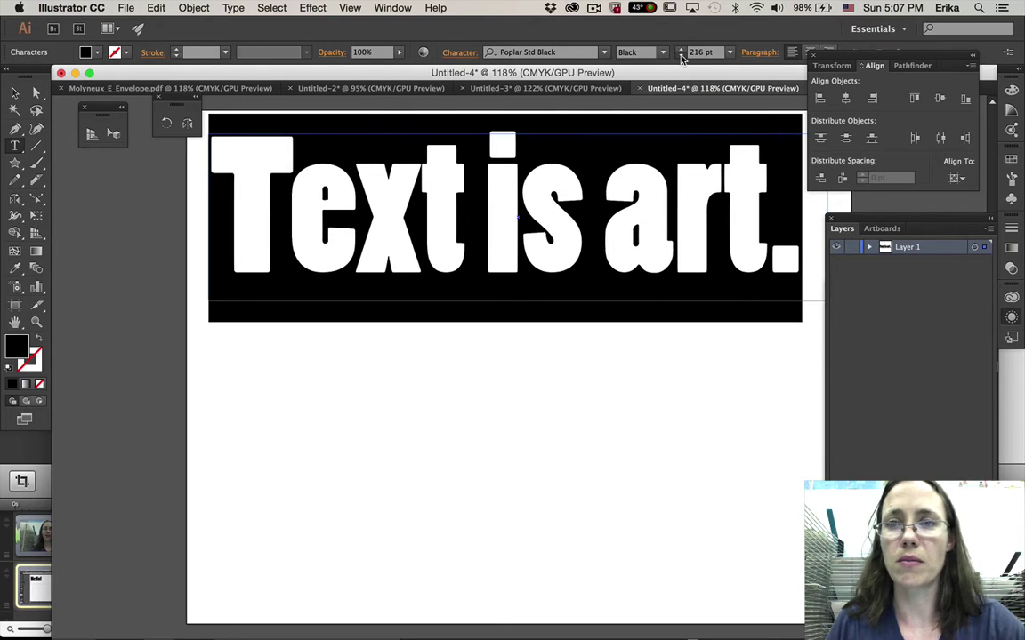
pyautogui.click(680, 55)
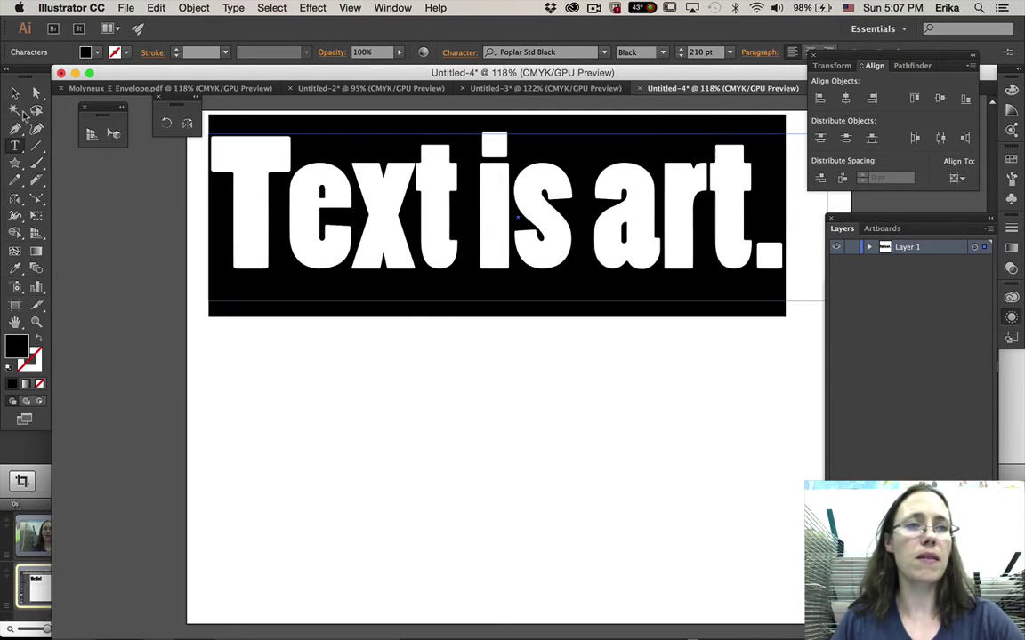
# - Move the text so that the whole line sits within the page near its upper edge, and fill it with orange
pyautogui.click(14, 93)
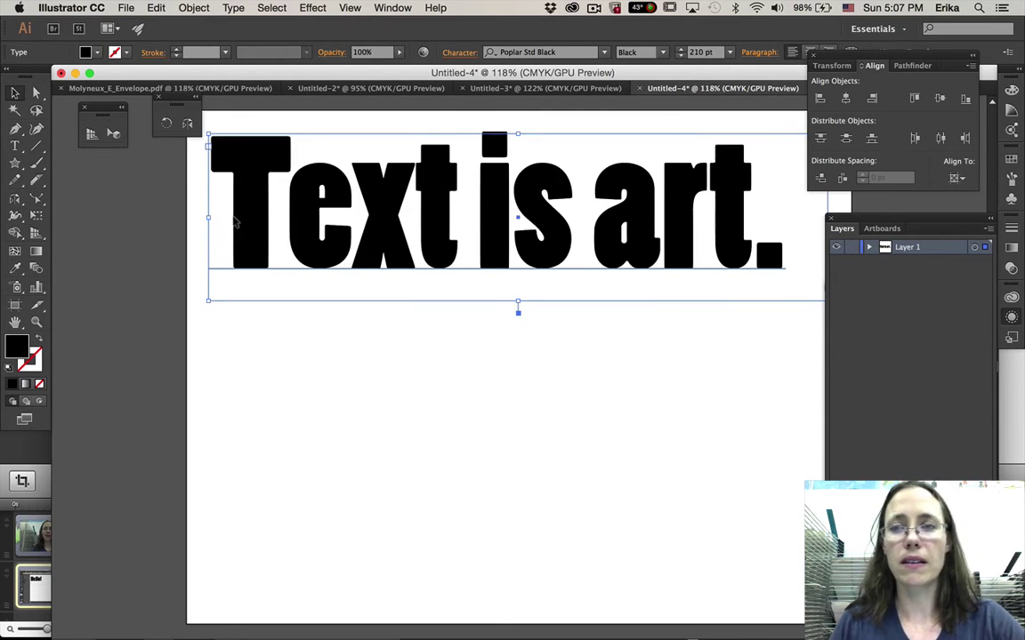
pyautogui.moveTo(236, 223); pyautogui.dragTo(285, 209)
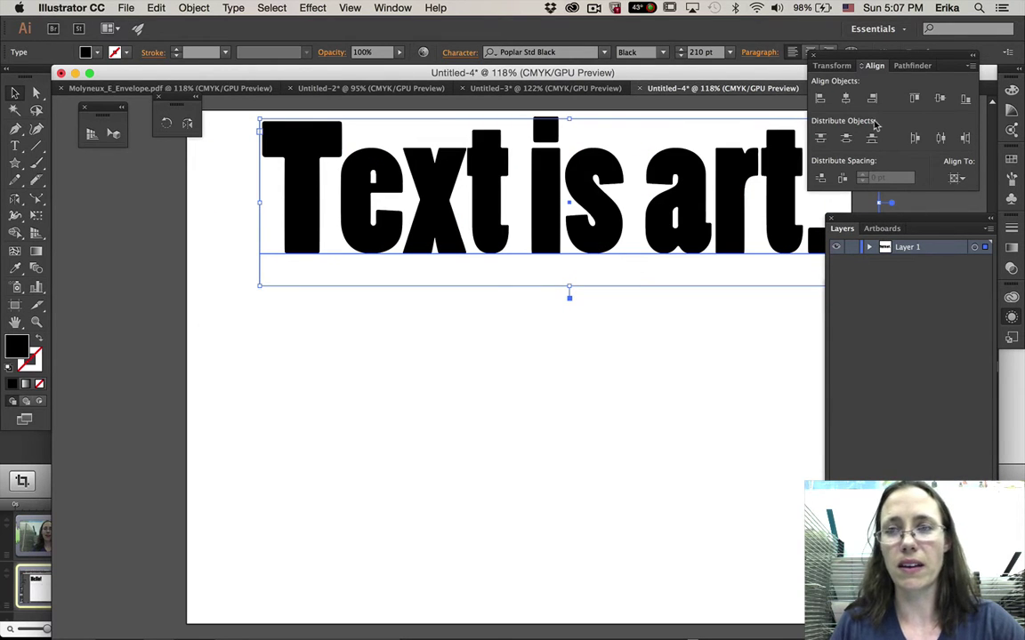
pyautogui.click(712, 260)
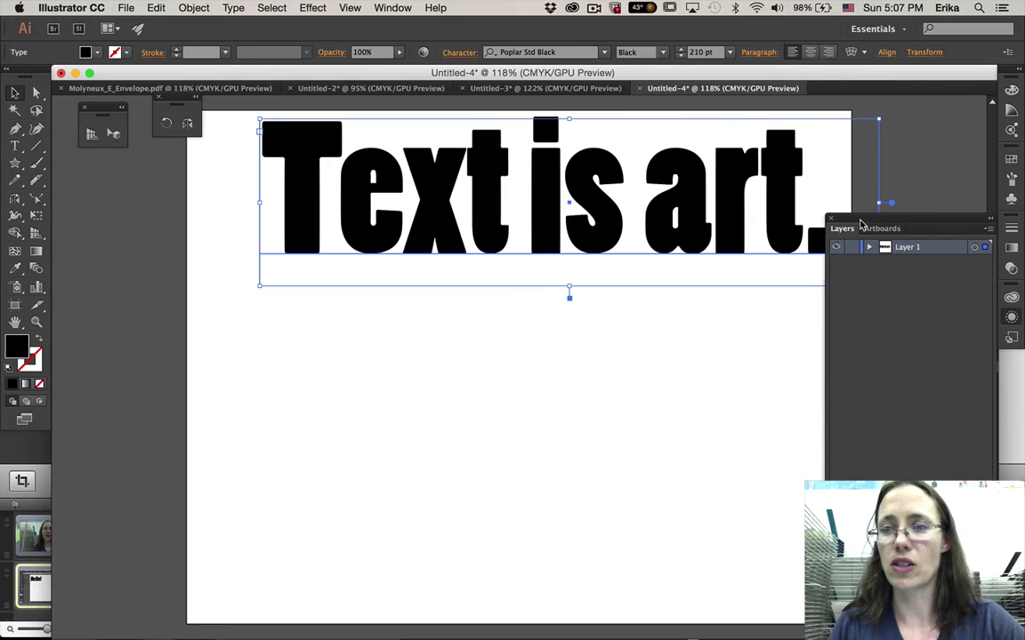
pyautogui.moveTo(726, 217); pyautogui.dragTo(734, 221)
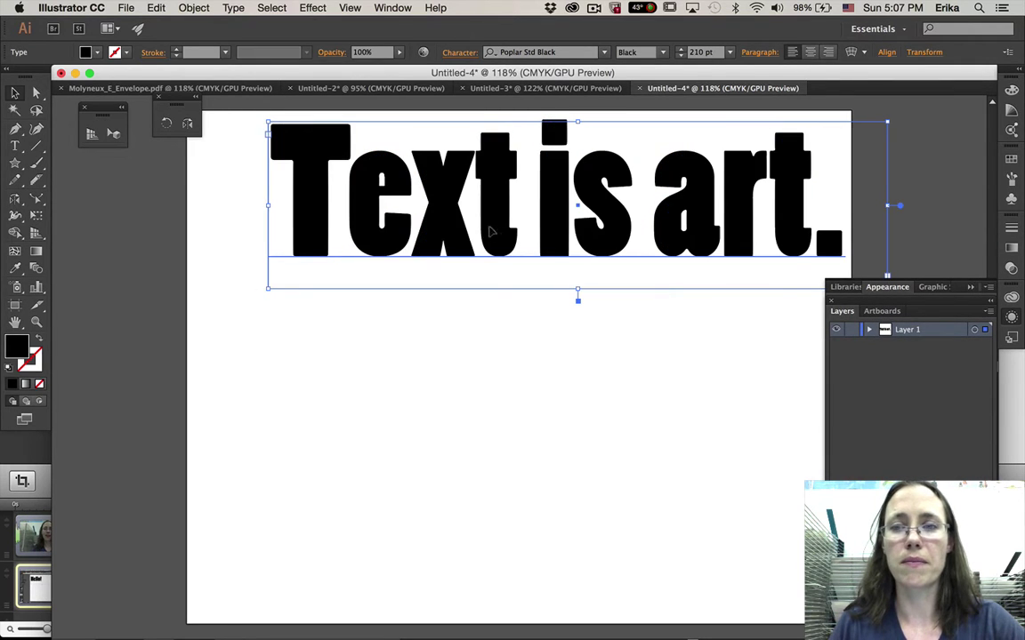
pyautogui.moveTo(488, 231)
pyautogui.mouseDown()
pyautogui.moveTo(471, 232)
pyautogui.moveTo(479, 240)
pyautogui.mouseUp()
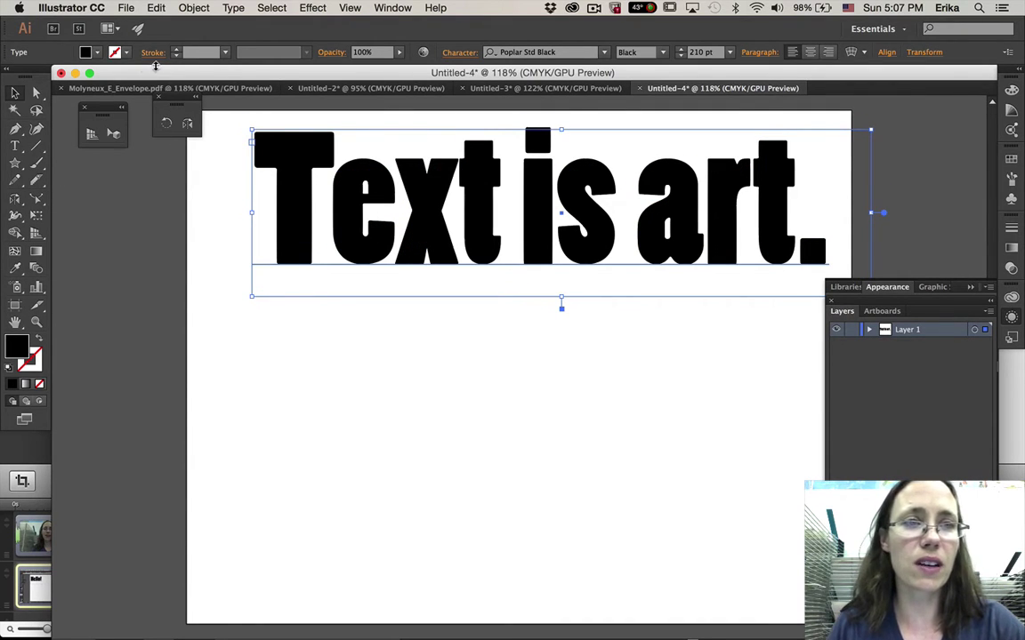
pyautogui.click(98, 53)
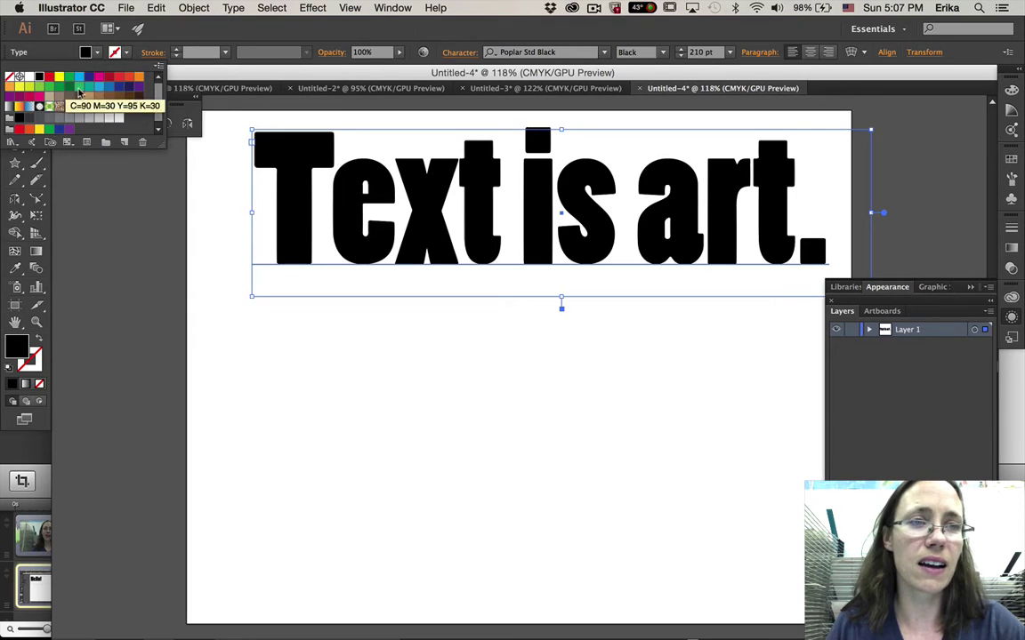
pyautogui.click(138, 79)
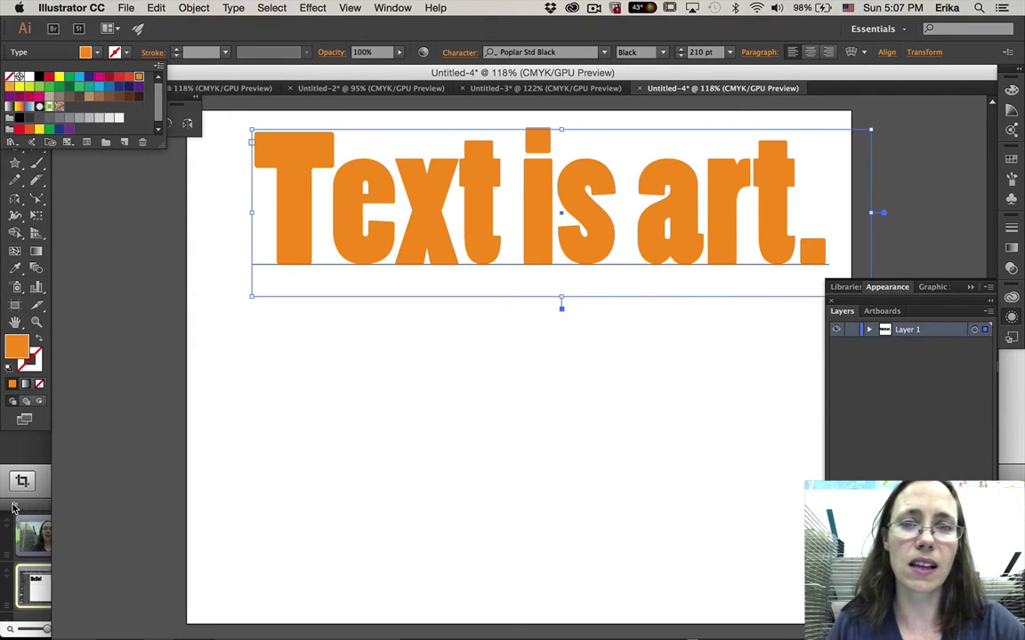
# - Start a 3D Extrude & Bevel effect on the orange text with the preview turned on
pyautogui.click(312, 8)
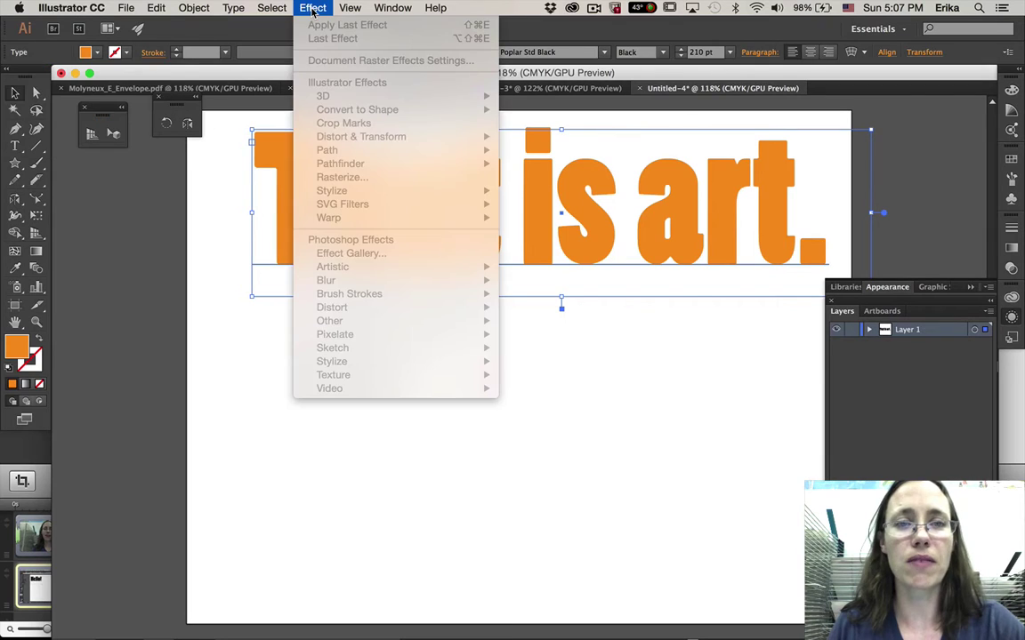
pyautogui.click(312, 8)
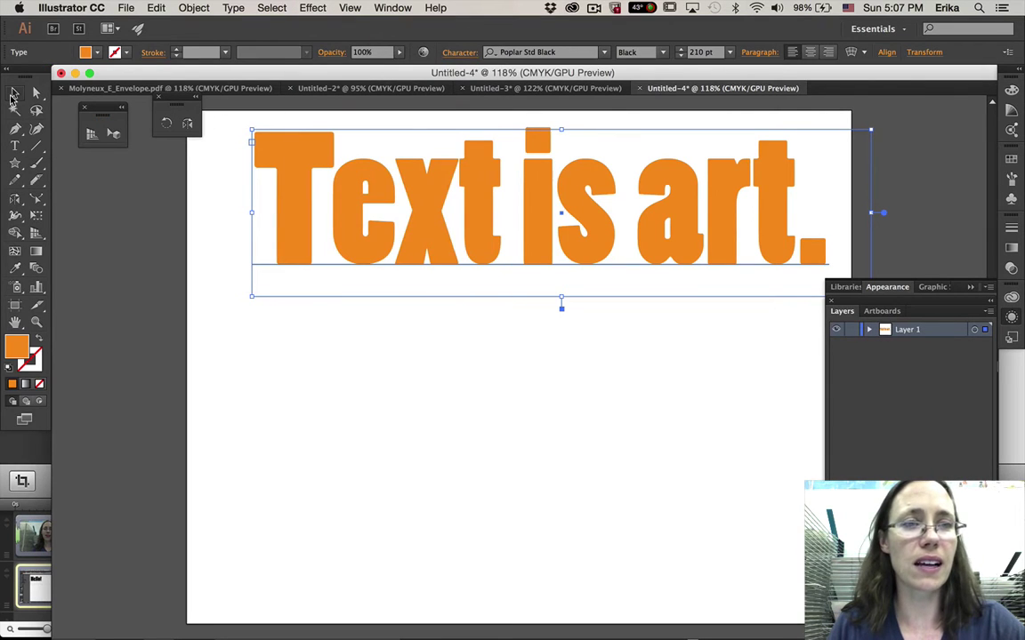
pyautogui.click(222, 176)
pyautogui.click(249, 178)
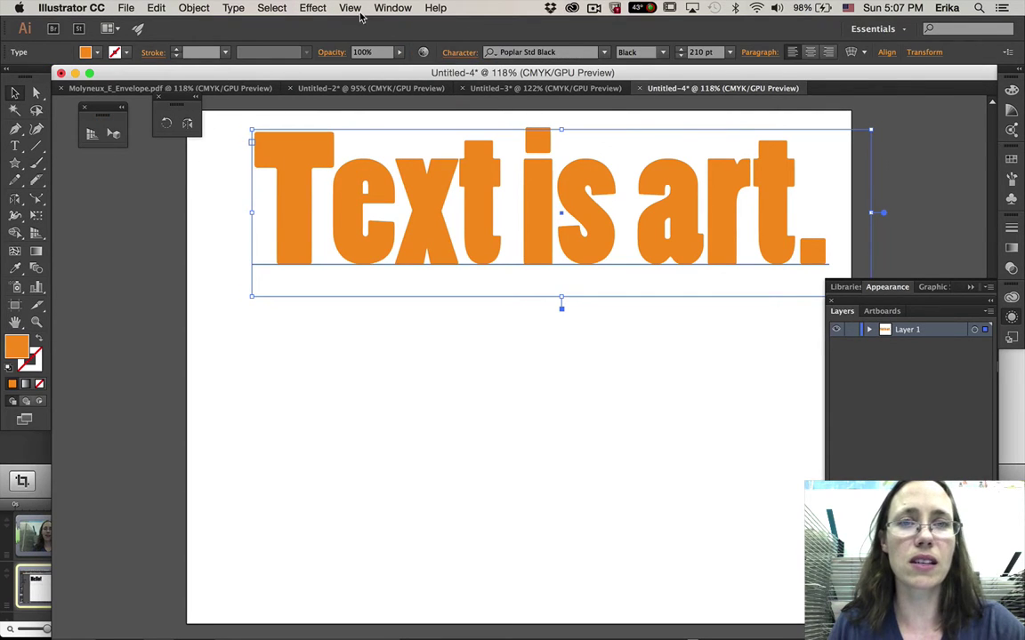
pyautogui.click(313, 8)
pyautogui.moveTo(339, 95)
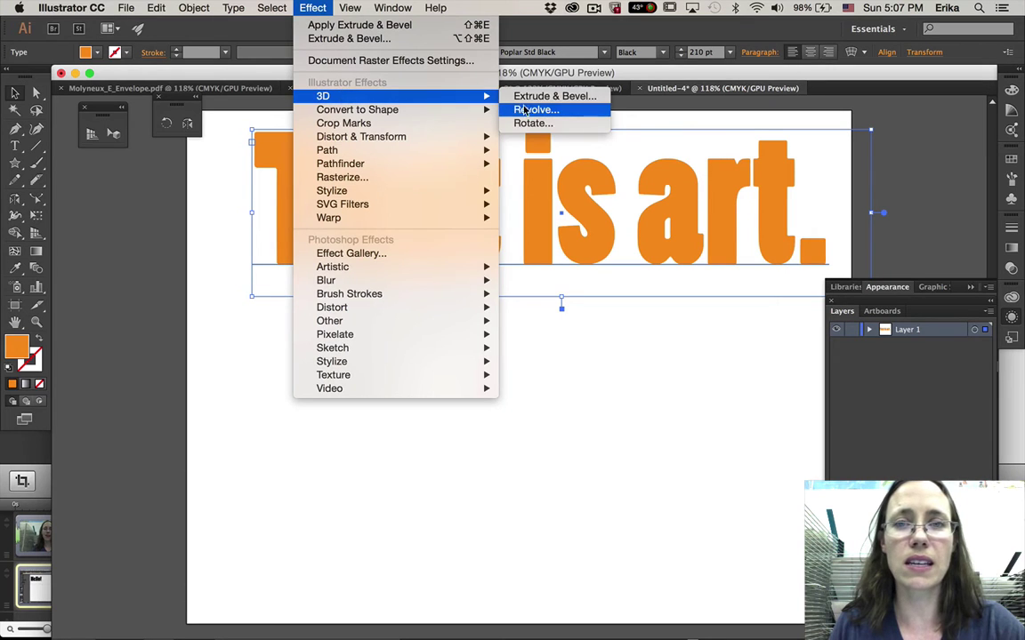
pyautogui.click(543, 96)
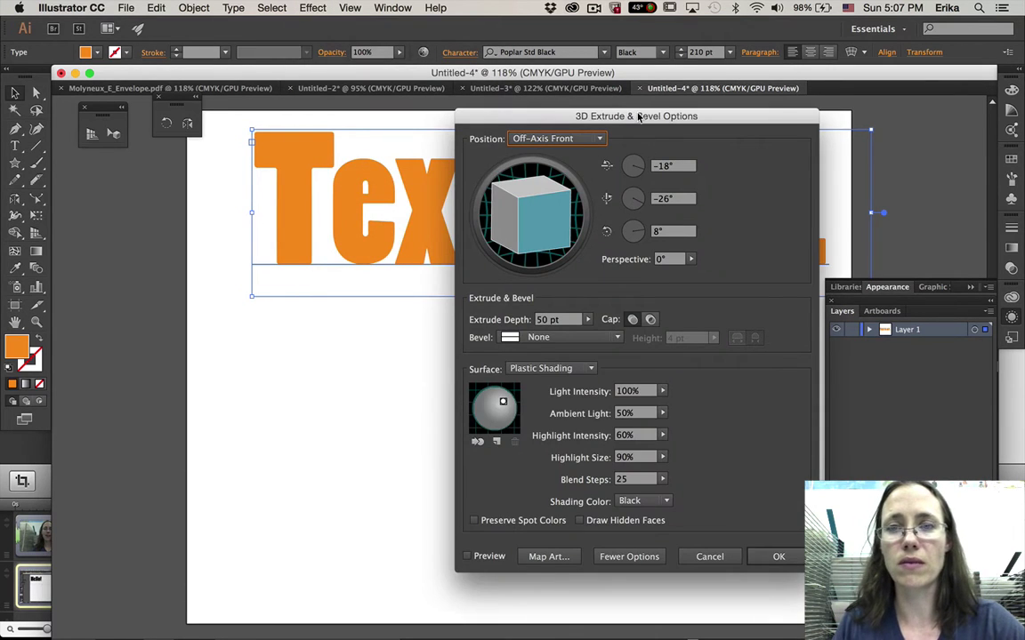
pyautogui.moveTo(577, 109); pyautogui.dragTo(743, 105)
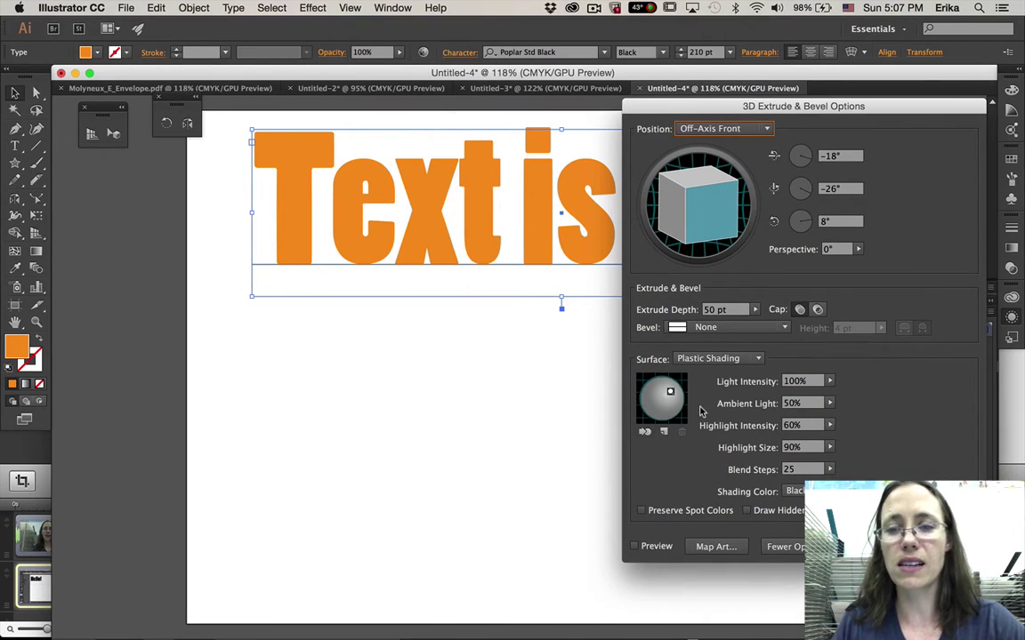
pyautogui.click(633, 547)
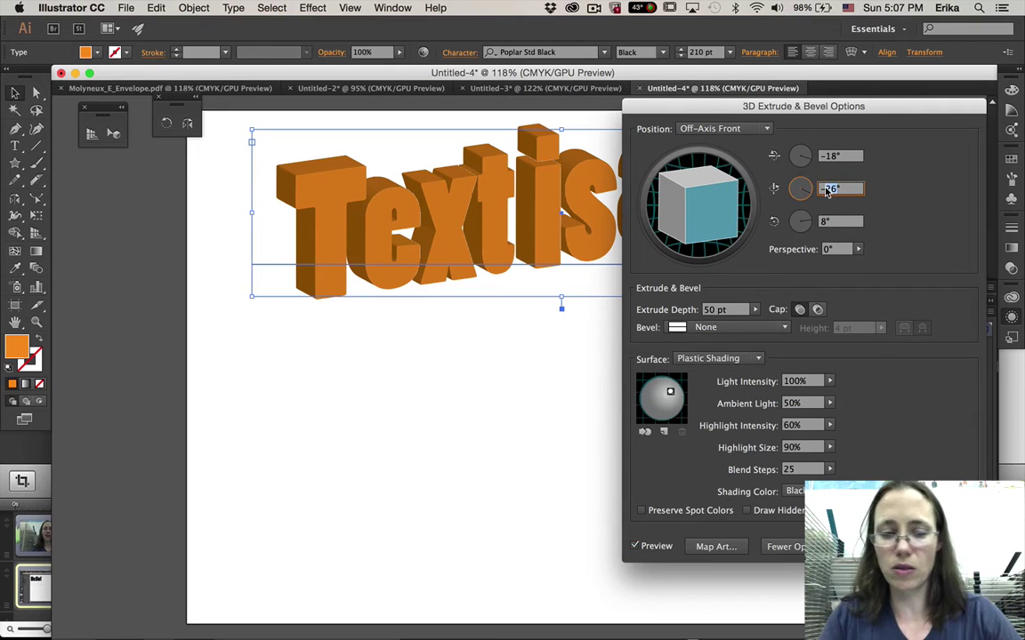
# - Set the extrusion's rotation about the vertical (Y) axis and the depth (Z) axis to 0°
pyautogui.write('0')
pyautogui.press('Tab')
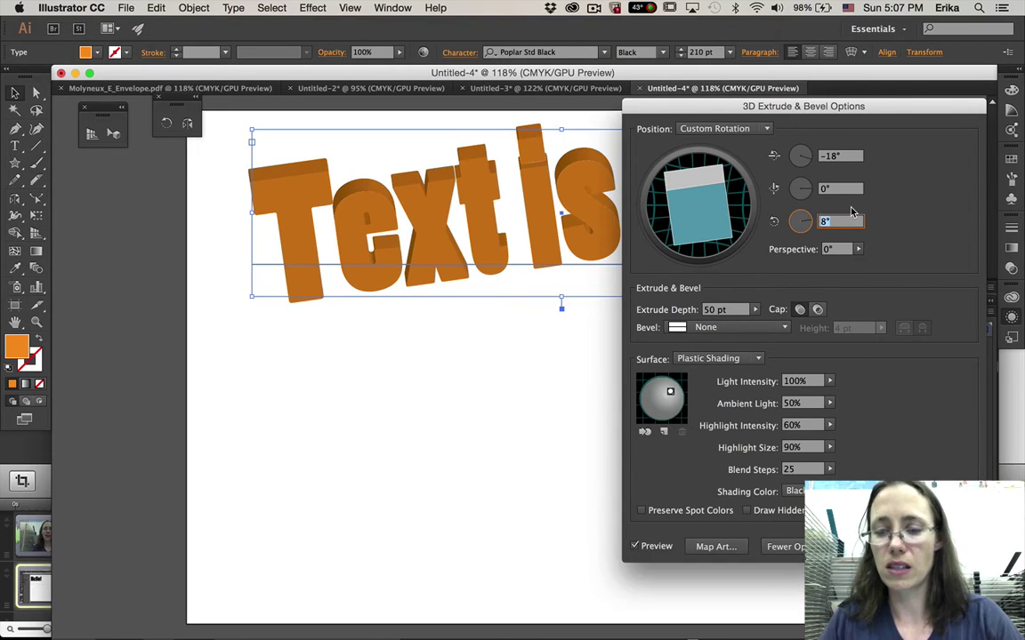
pyautogui.write('0')
pyautogui.press('Tab')
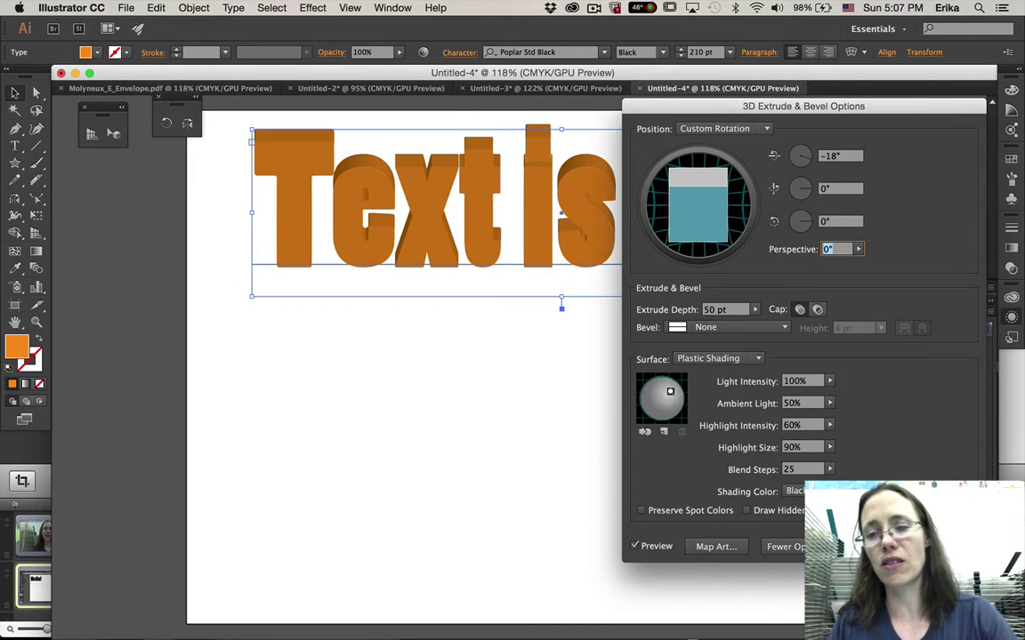
# - Move the light on the shading sphere to its top centre so that the text is lit from above
pyautogui.click(780, 546)
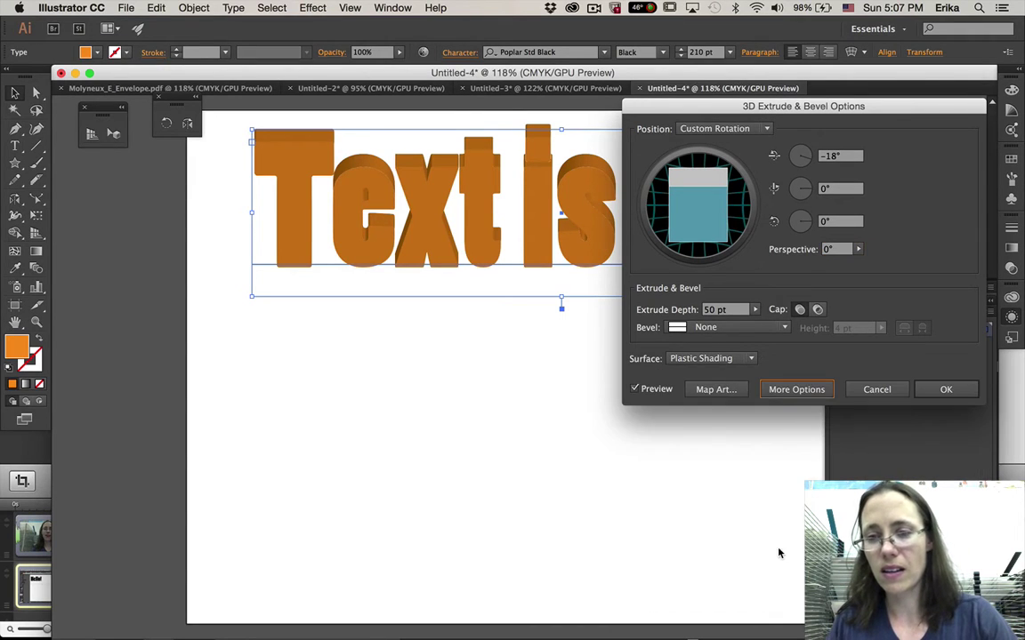
pyautogui.click(794, 393)
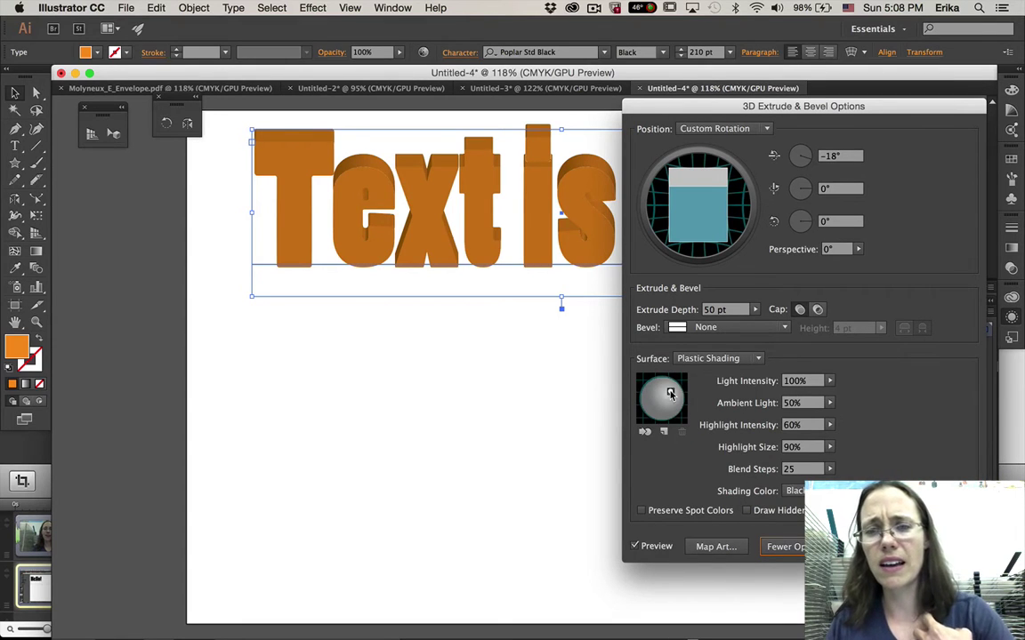
pyautogui.moveTo(671, 392); pyautogui.dragTo(660, 383)
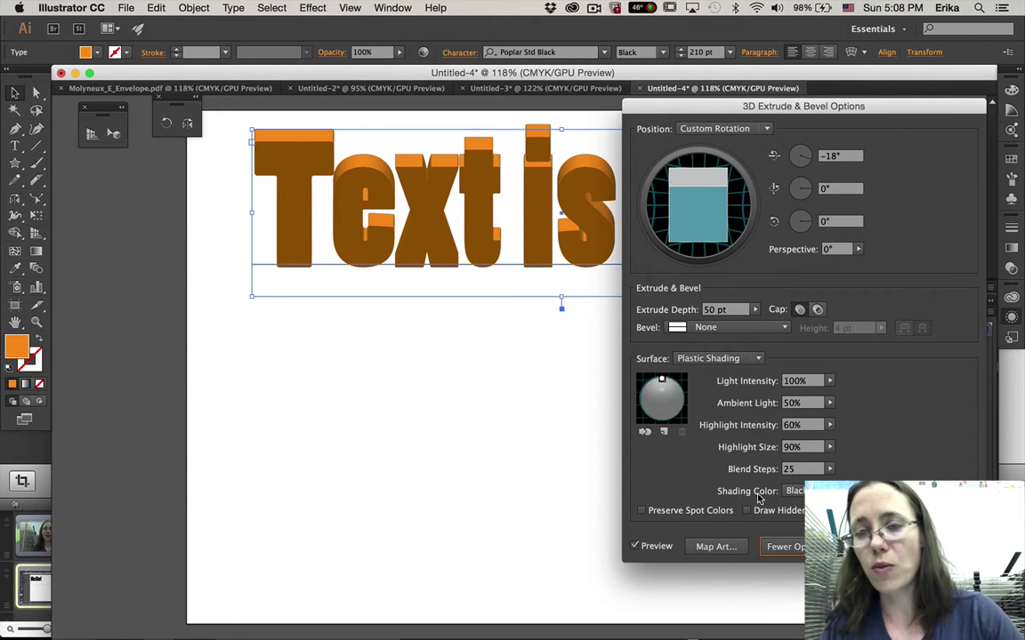
pyautogui.click(795, 491)
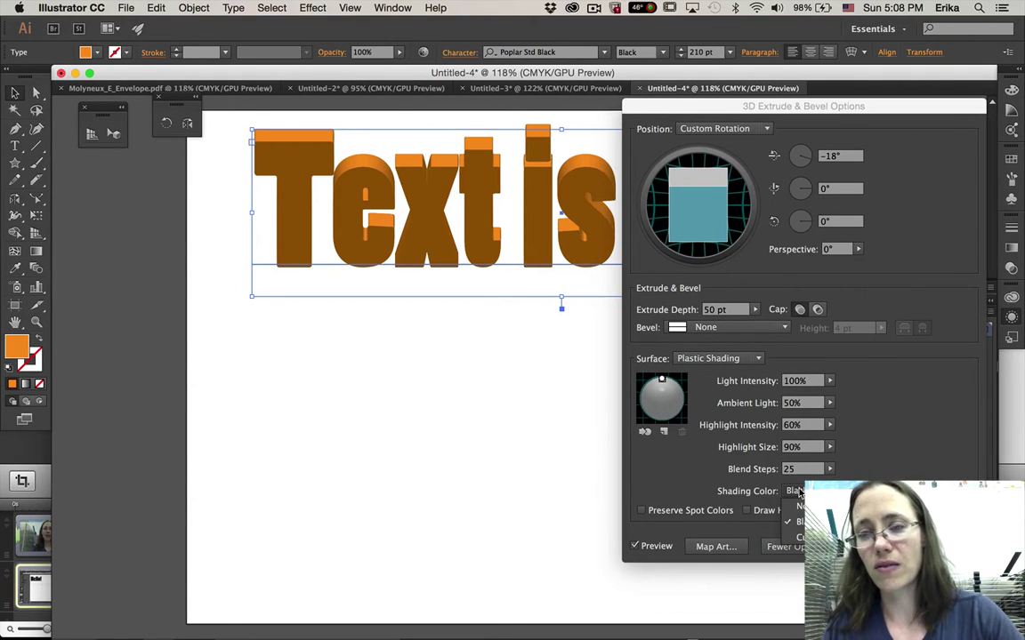
pyautogui.click(800, 491)
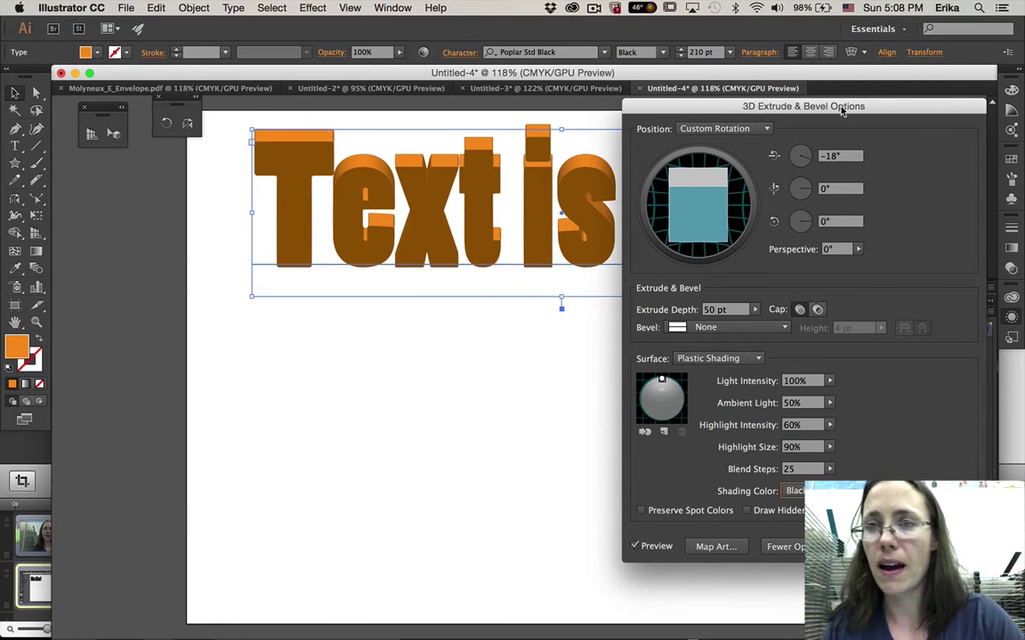
# - Apply the 3D Extrude & Bevel settings to the orange text and rename Layer 1 as text
pyautogui.moveTo(841, 109); pyautogui.dragTo(791, 122)
pyautogui.press('Return')
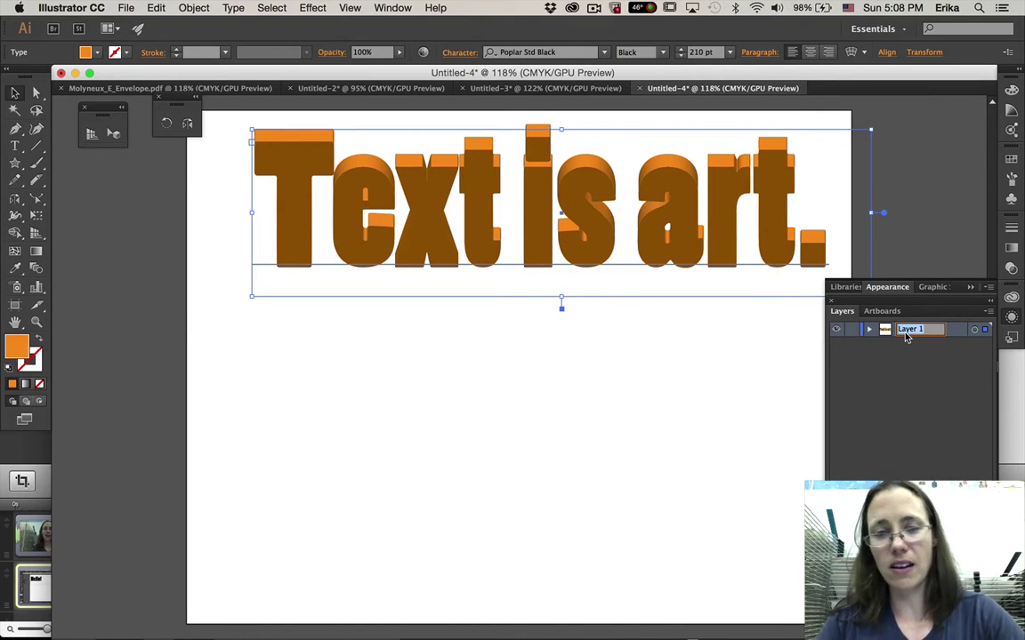
pyautogui.write('text')
pyautogui.press('Return')
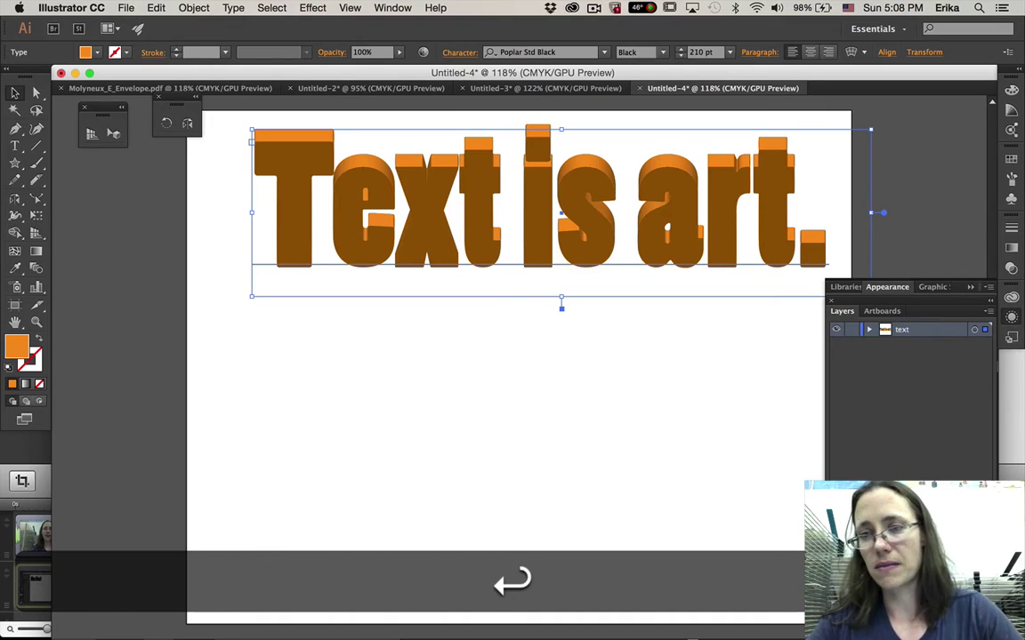
# - Add a new layer beneath the text layer and name it shadow
pyautogui.click(972, 509)
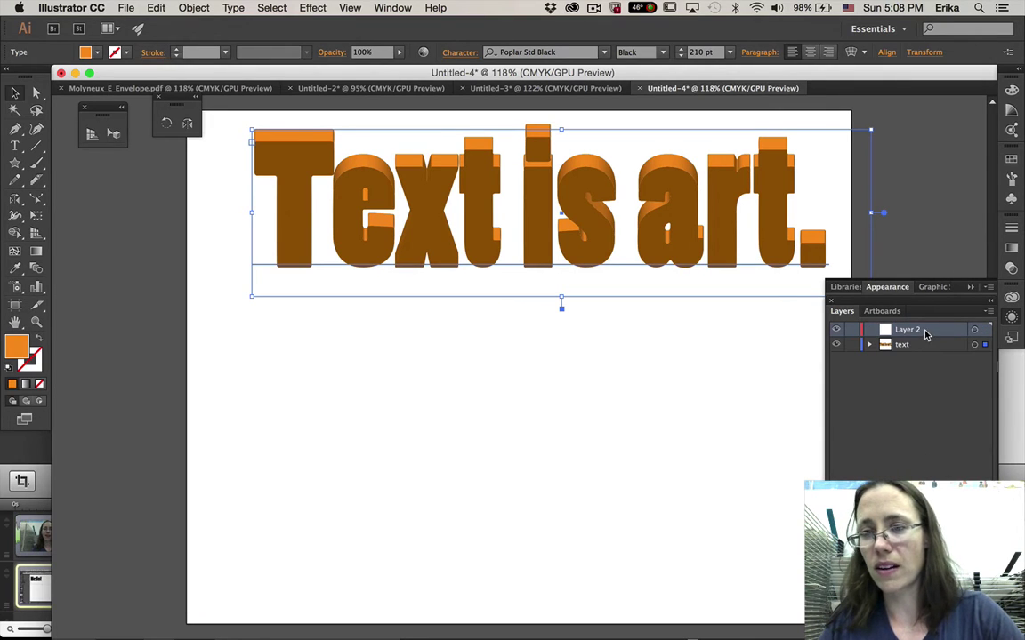
pyautogui.moveTo(925, 334); pyautogui.dragTo(921, 350)
pyautogui.doubleClick(908, 344)
pyautogui.write('s')
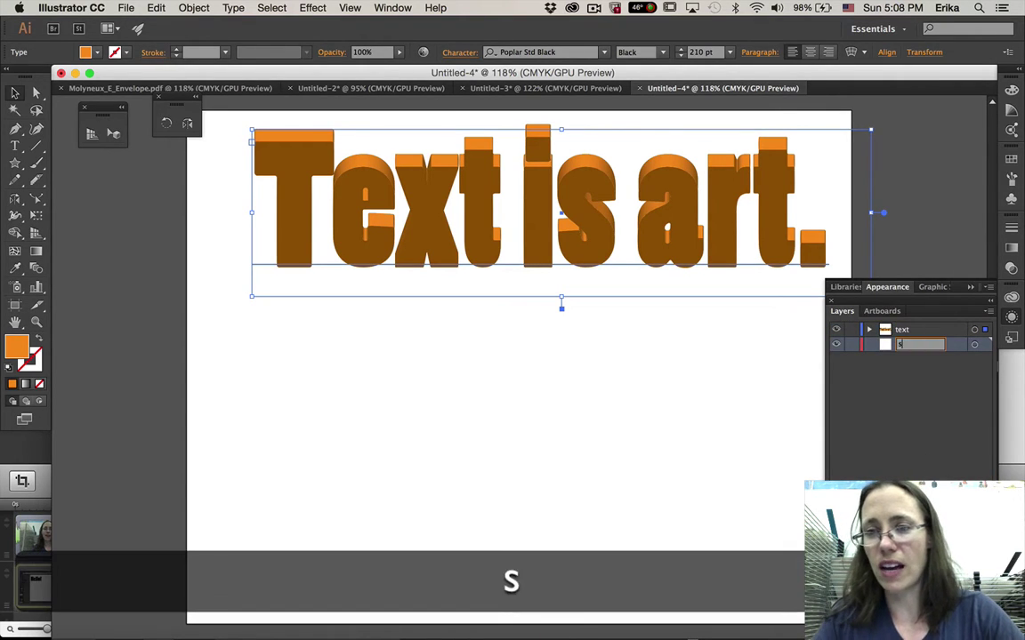
pyautogui.write('hadow')
pyautogui.press('Return')
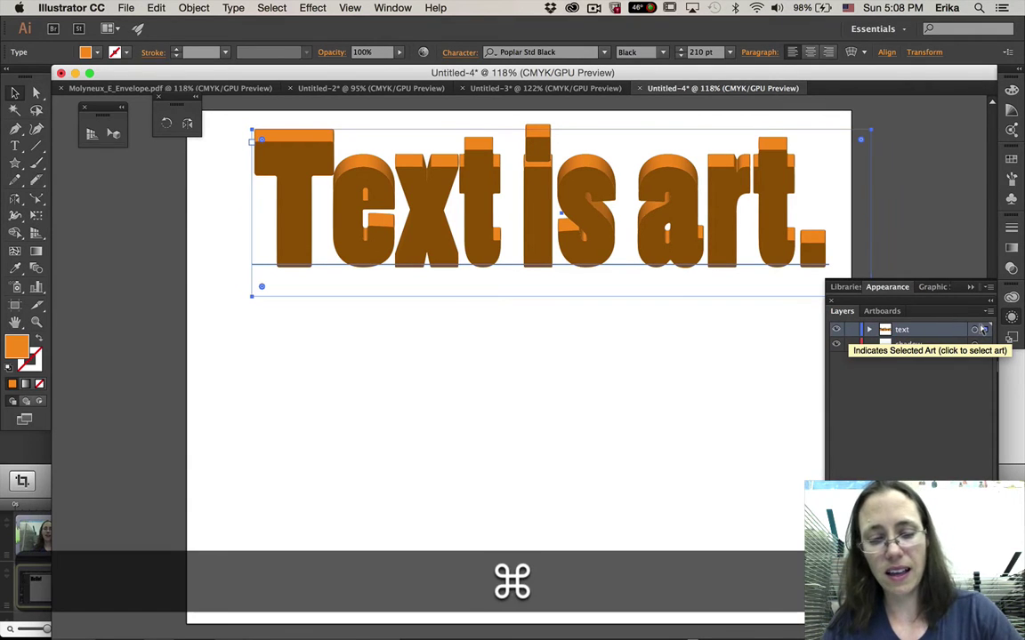
# - Copy the 3D text and paste the duplicate in the same position on the shadow layer
pyautogui.press('super+c')
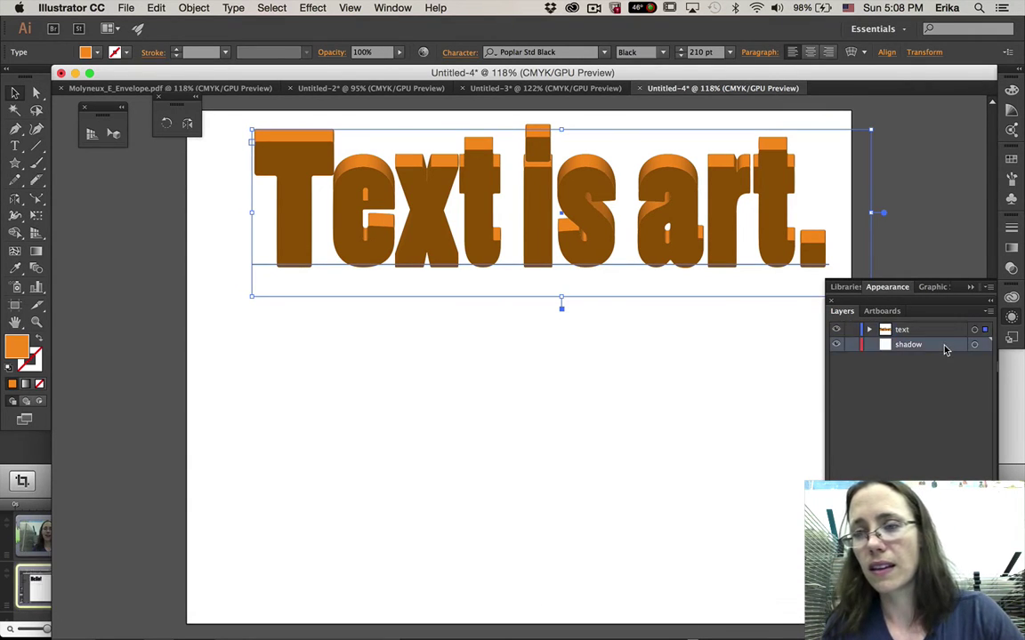
pyautogui.click(926, 236)
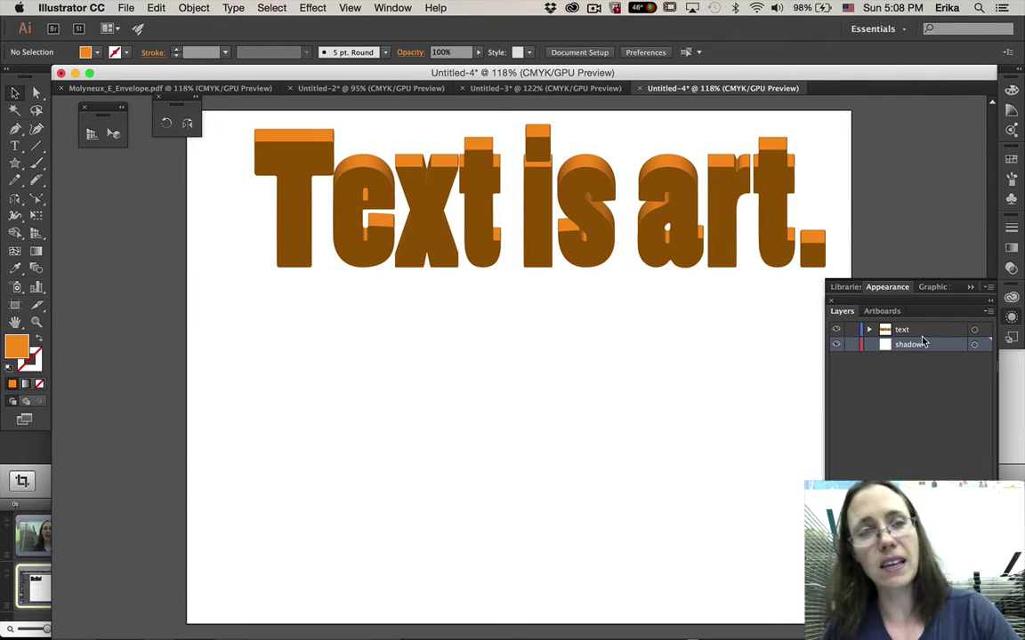
pyautogui.press('super')
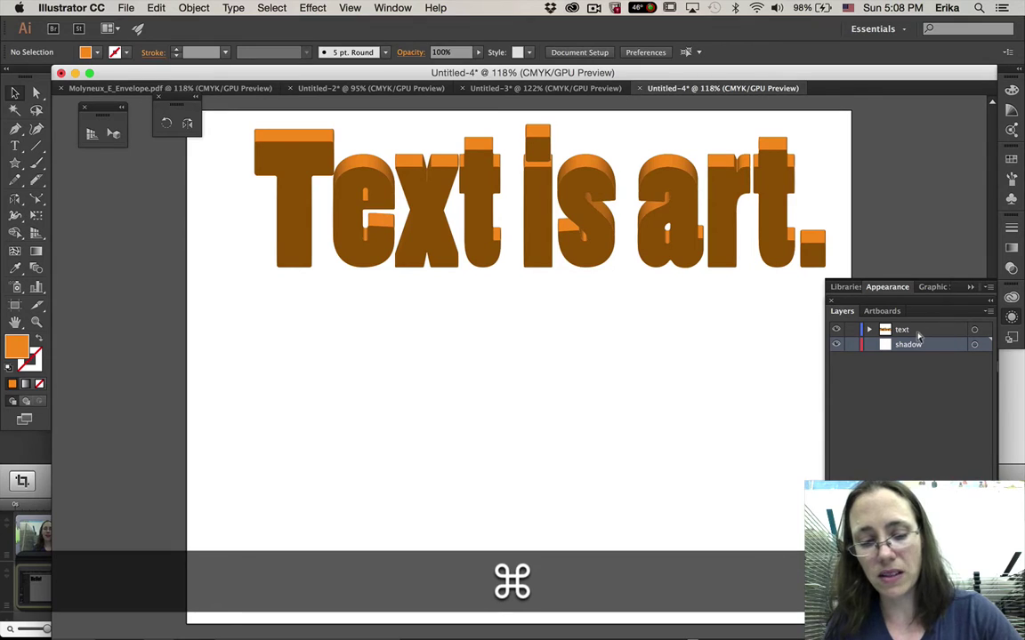
pyautogui.press('super+b')
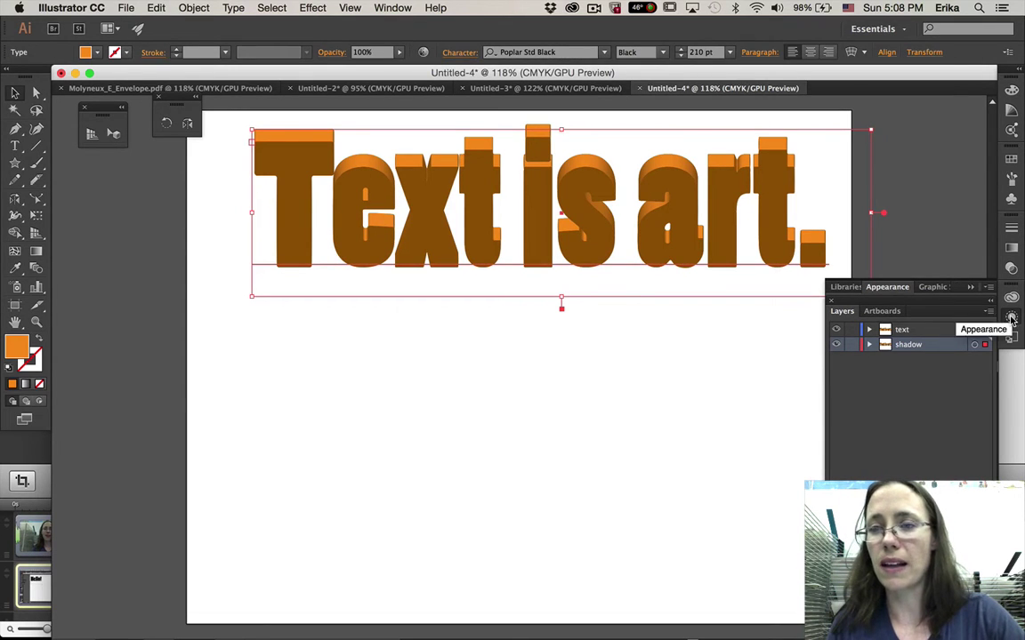
# - Remove the 3D Extrude & Bevel effect from the copy on the shadow layer, giving it a plain black fill
pyautogui.click(887, 287)
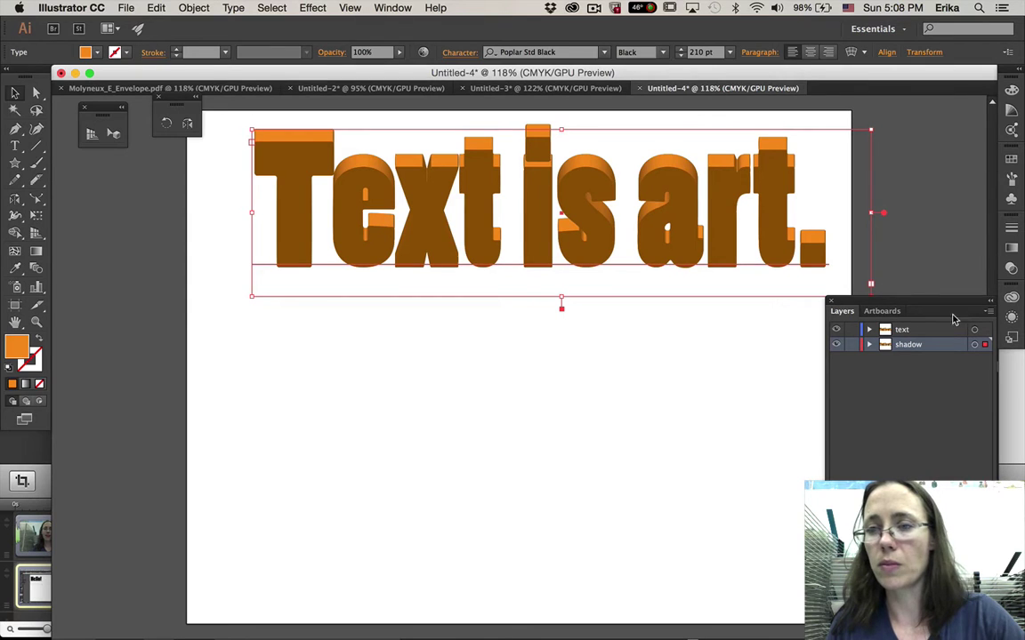
pyautogui.click(1014, 318)
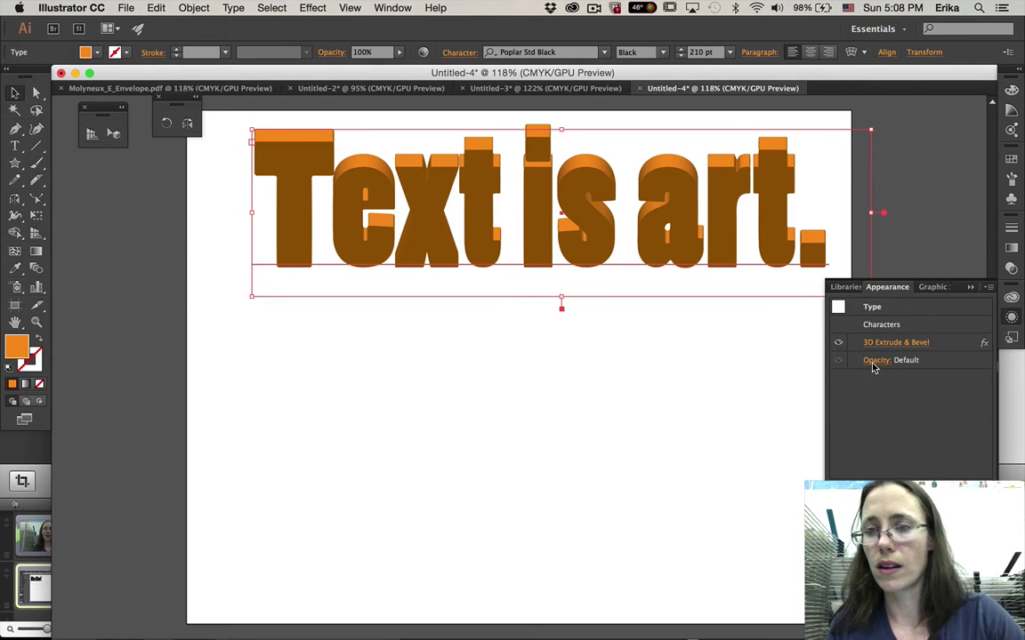
pyautogui.click(925, 344)
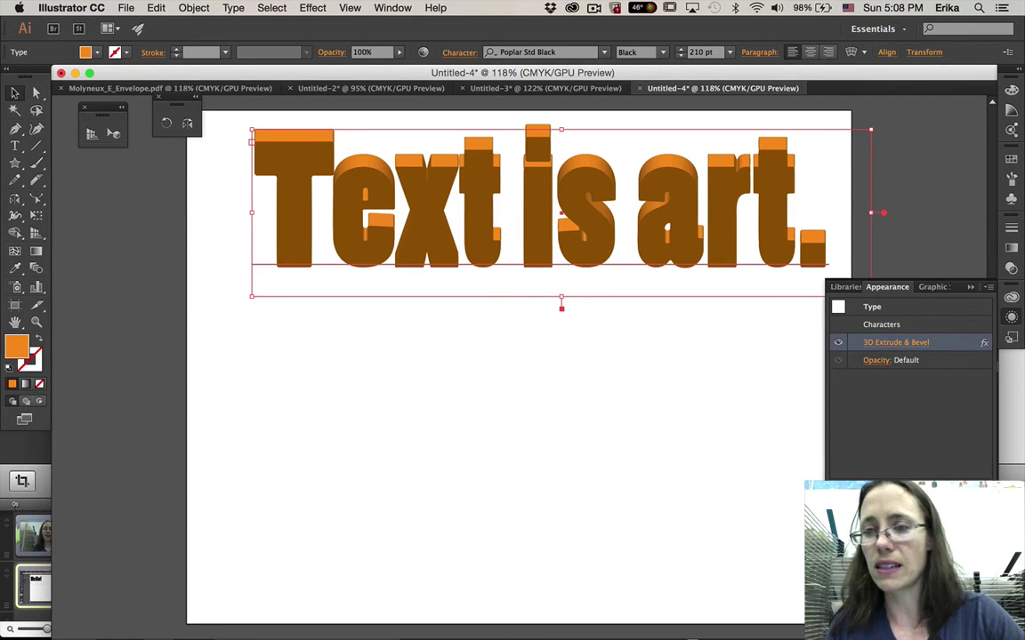
pyautogui.click(981, 488)
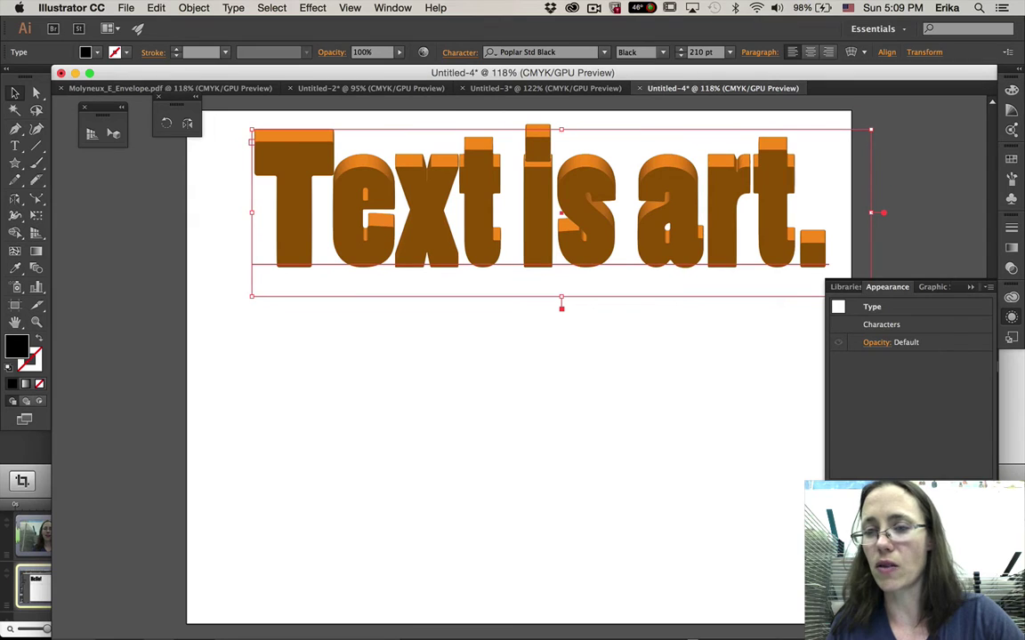
pyautogui.press('F7')
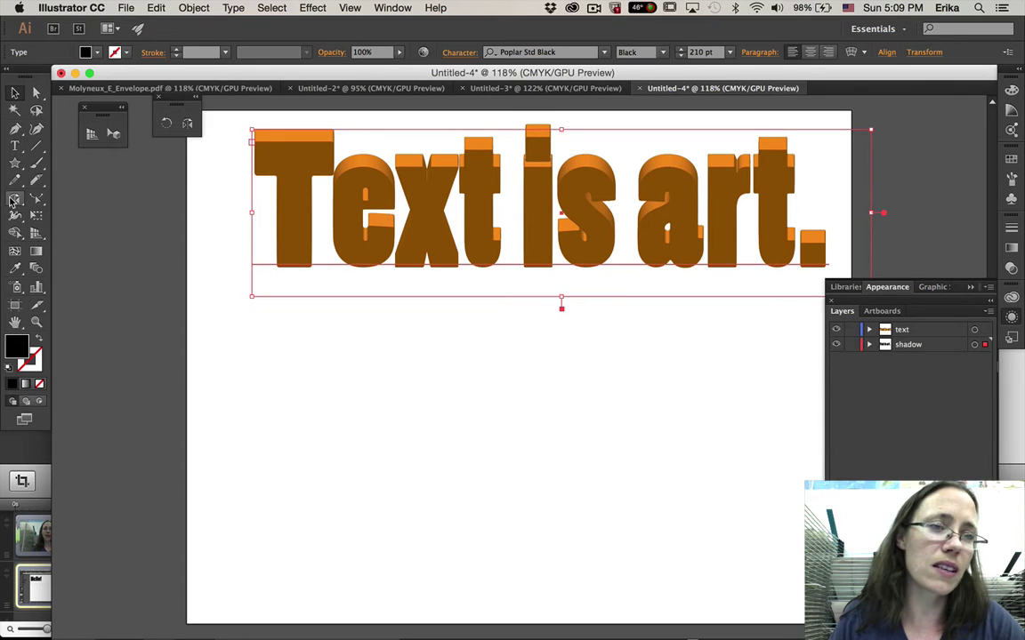
# - Tear off the scale/shear, rotate/reflect and warp tool groups as floating palettes beside the page
pyautogui.moveTo(37, 201); pyautogui.dragTo(135, 190)
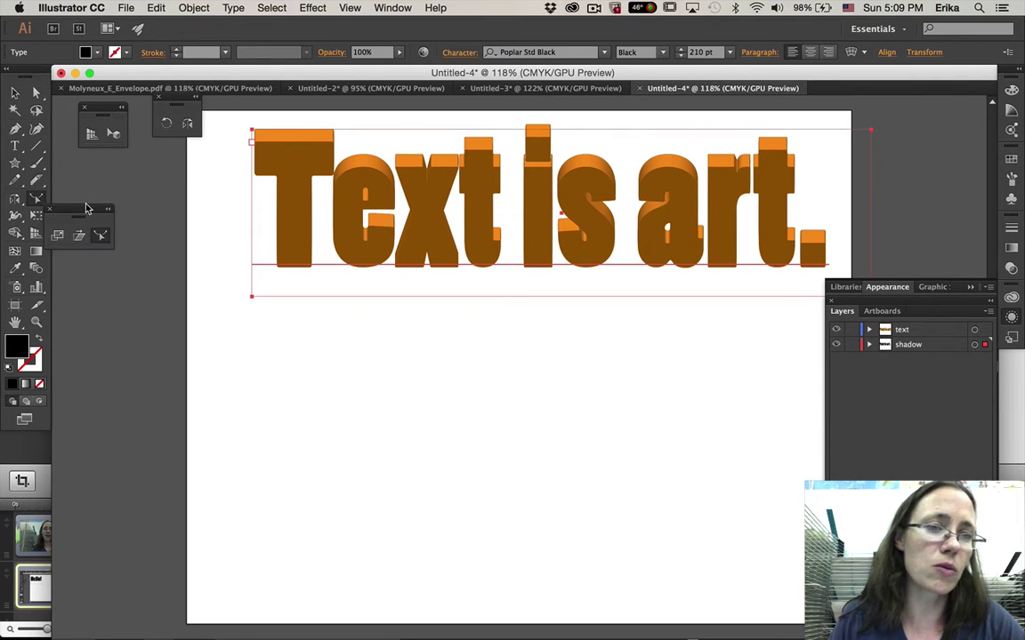
pyautogui.moveTo(78, 214); pyautogui.dragTo(168, 191)
pyautogui.moveTo(13, 203); pyautogui.dragTo(135, 212)
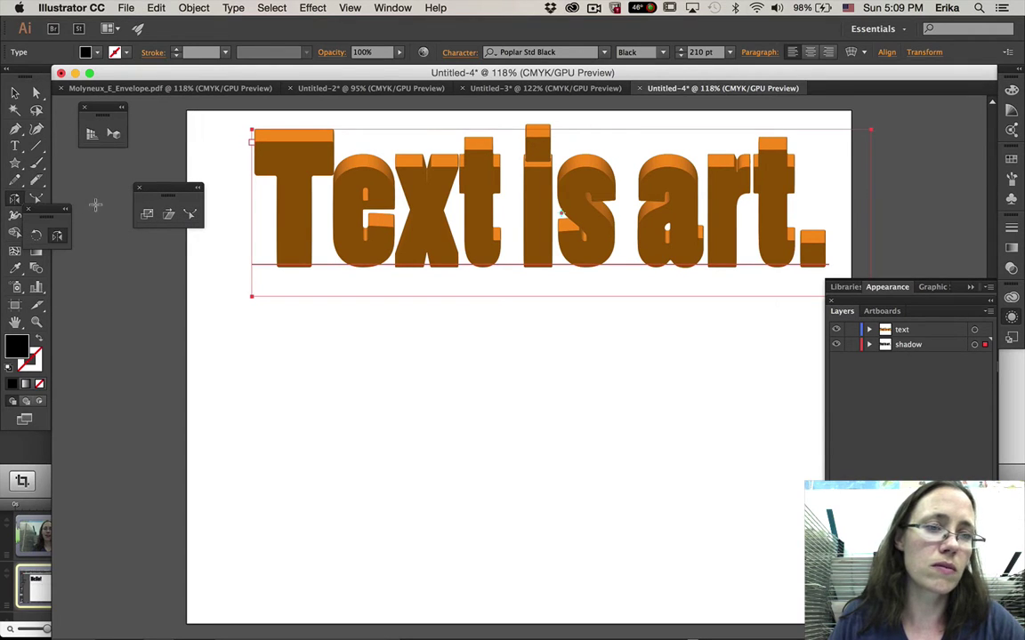
pyautogui.moveTo(48, 190); pyautogui.dragTo(99, 179)
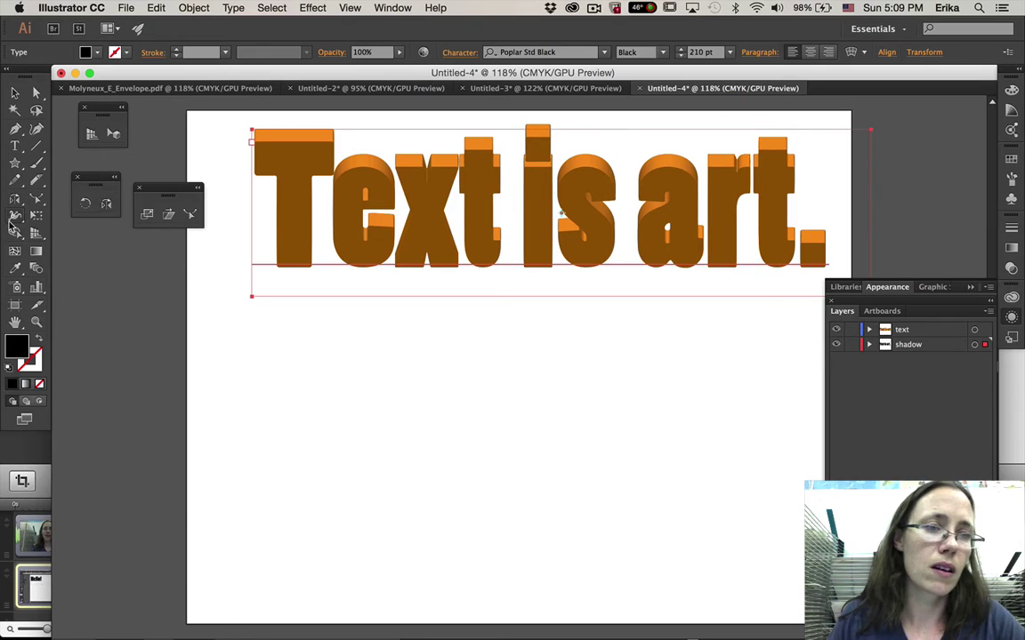
pyautogui.moveTo(14, 215); pyautogui.dragTo(156, 252)
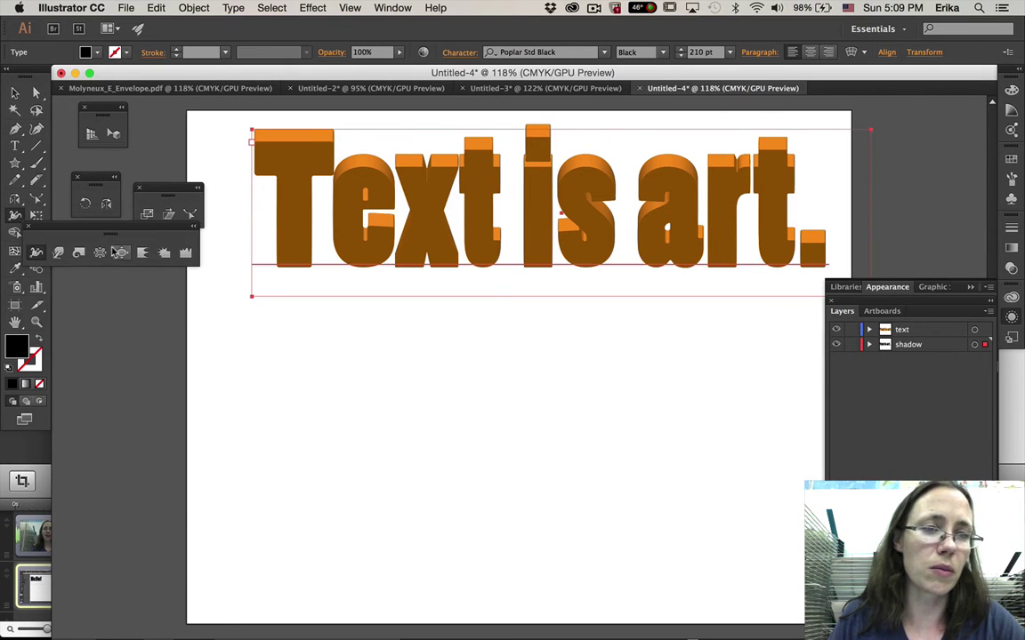
pyautogui.moveTo(91, 229); pyautogui.dragTo(120, 263)
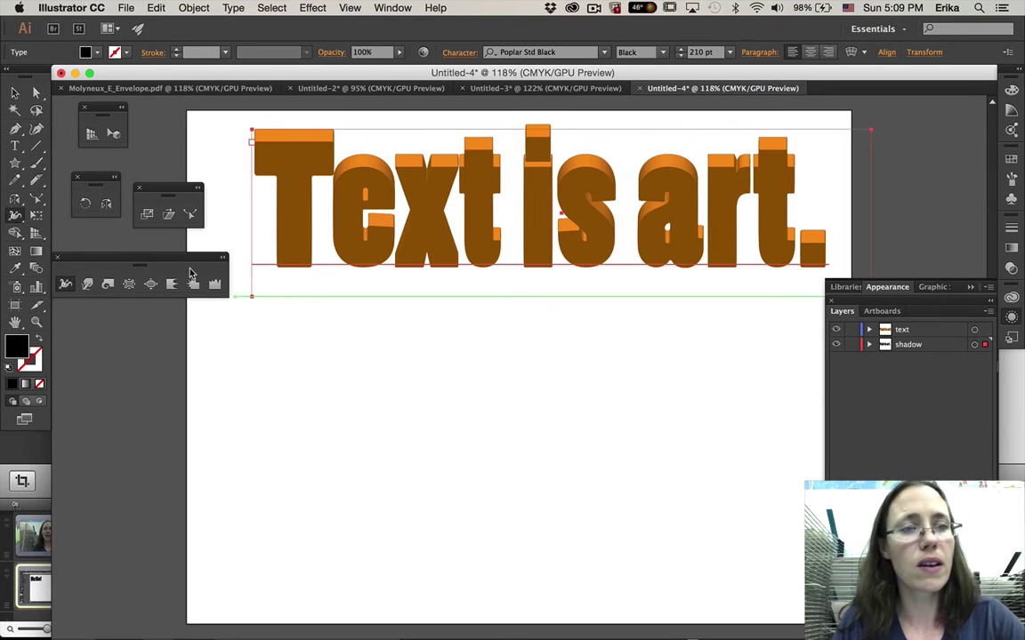
# - Reflect the black shadow text downward across the lettering's baseline and shear it so its lower part slants to the left
pyautogui.click(107, 205)
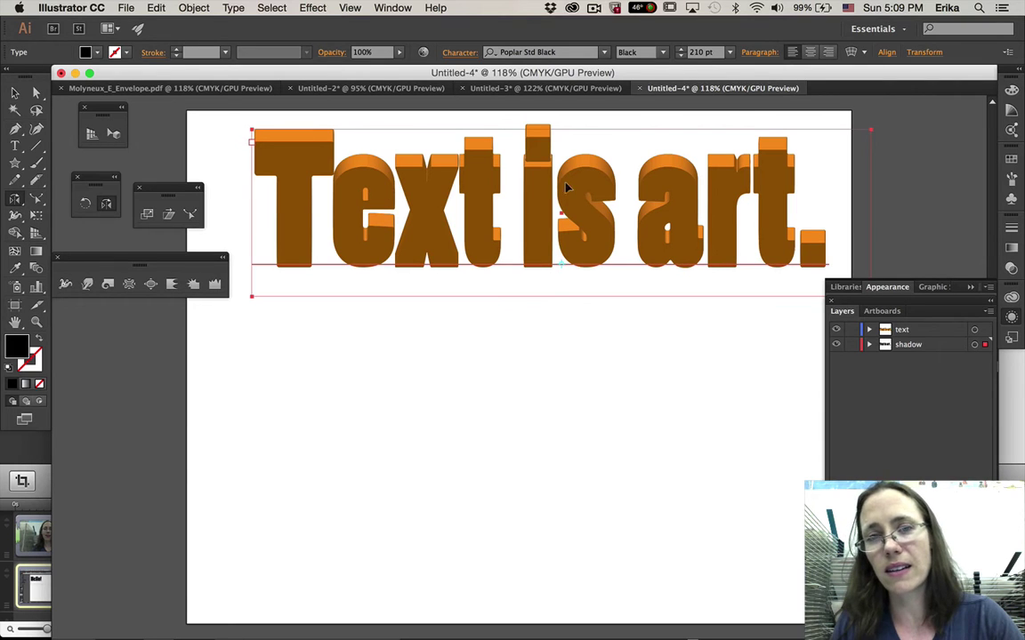
pyautogui.moveTo(561, 128); pyautogui.dragTo(559, 404)
pyautogui.press('shift')
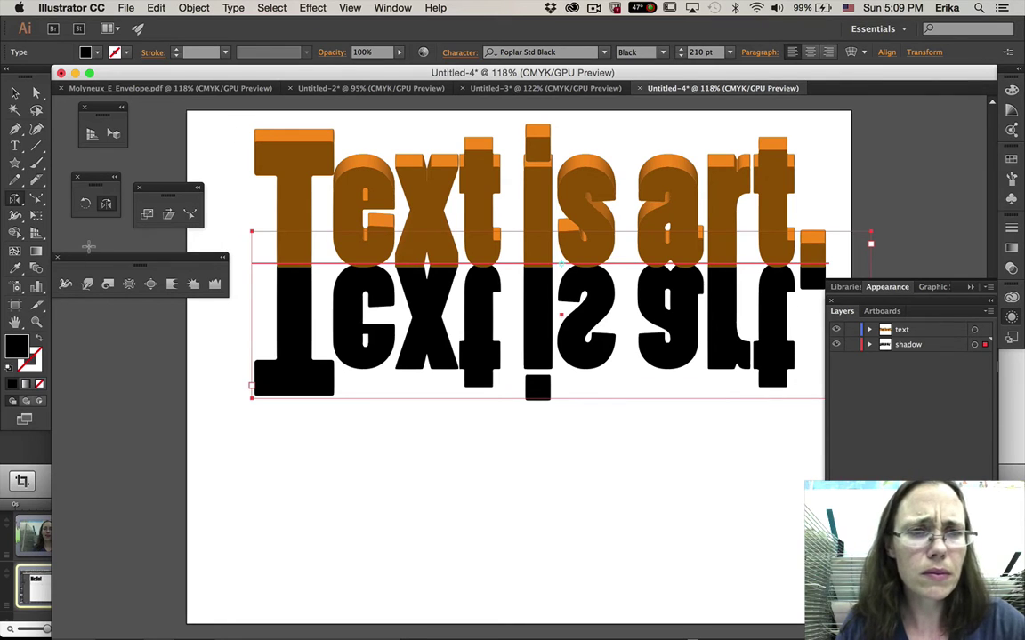
pyautogui.click(169, 218)
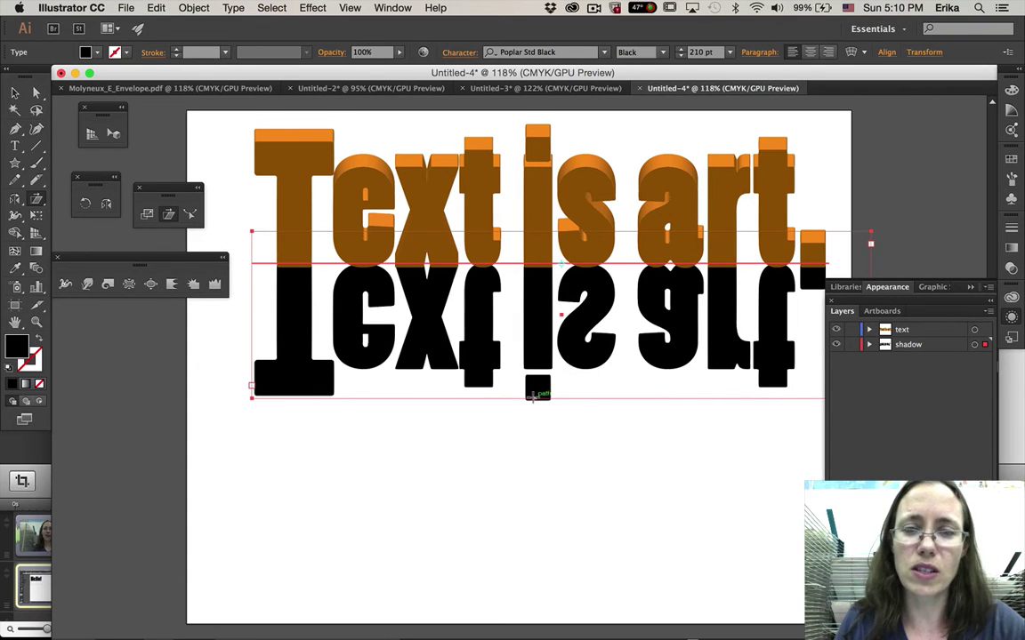
pyautogui.moveTo(534, 397); pyautogui.dragTo(496, 396)
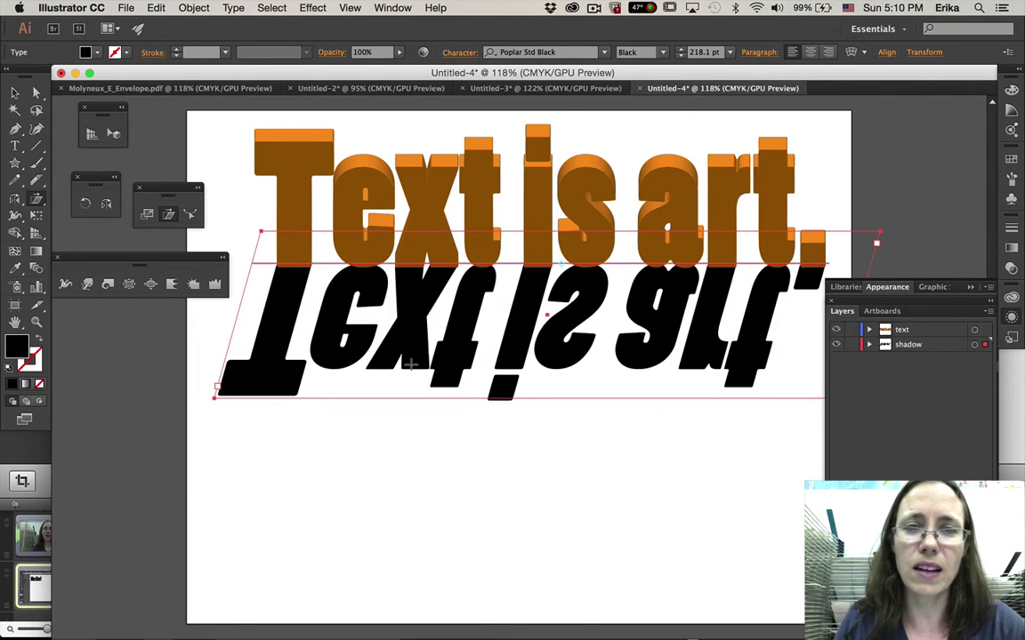
# - Start Free Transform on the shadow text with Perspective Distort, moving the floating tool palettes clear of its options
pyautogui.click(36, 219)
pyautogui.moveTo(78, 257)
pyautogui.mouseDown()
pyautogui.moveTo(80, 356)
pyautogui.moveTo(42, 364)
pyautogui.moveTo(85, 71)
pyautogui.mouseUp()
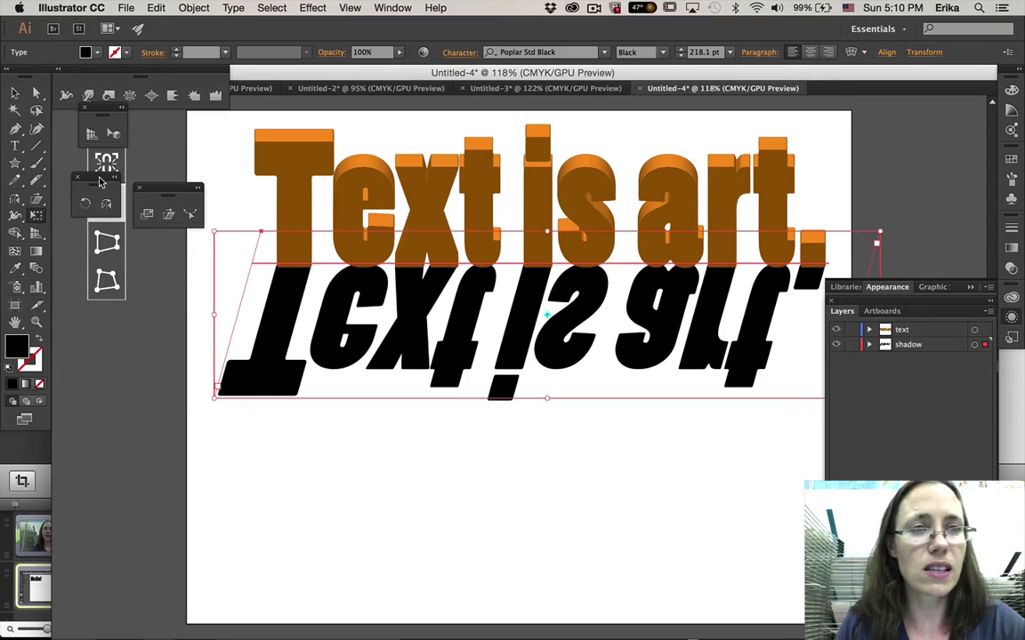
pyautogui.moveTo(98, 178); pyautogui.dragTo(198, 141)
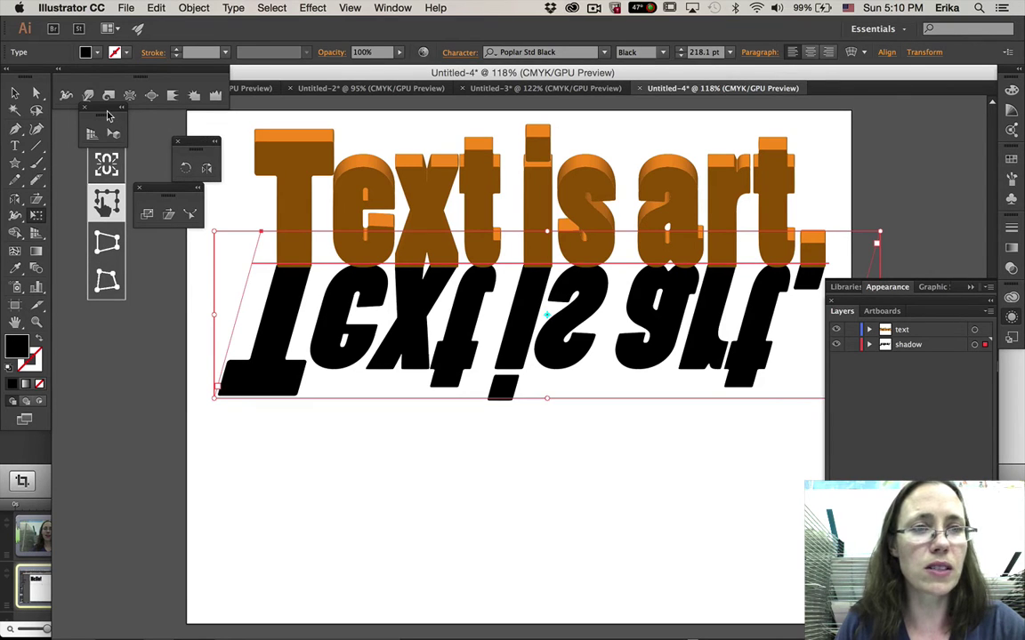
pyautogui.moveTo(99, 105); pyautogui.dragTo(105, 443)
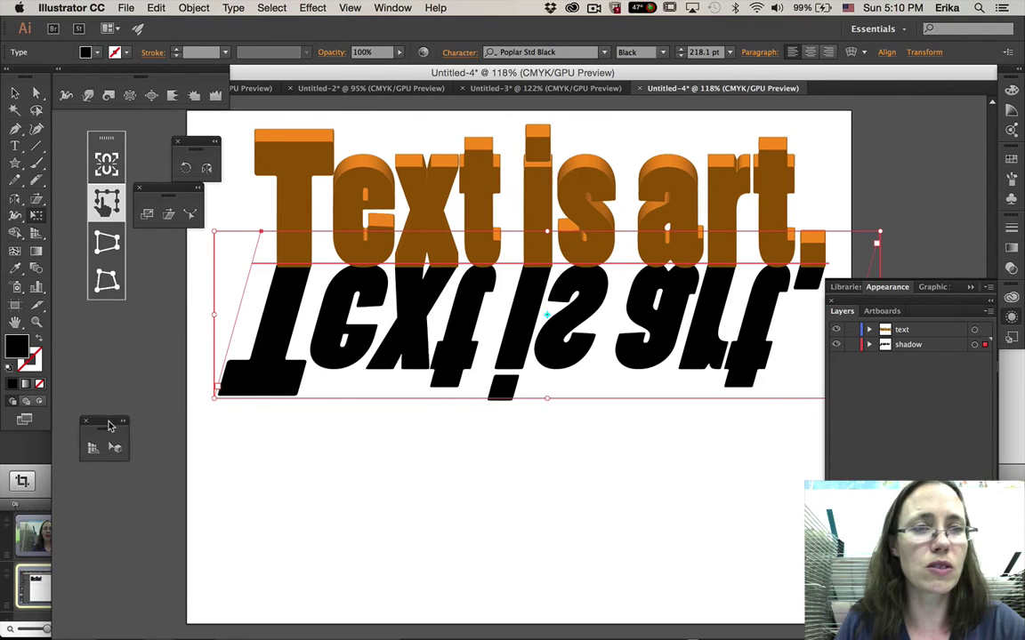
pyautogui.click(107, 242)
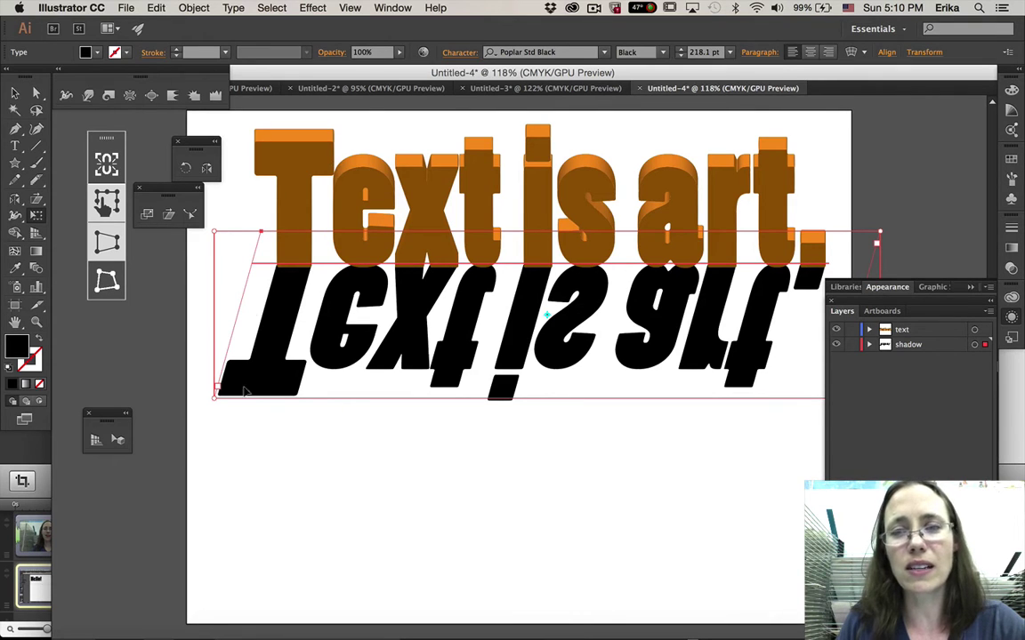
# - Expand the shadow text's object and fill into editable shapes and check the resulting group in the shadow layer
pyautogui.click(15, 93)
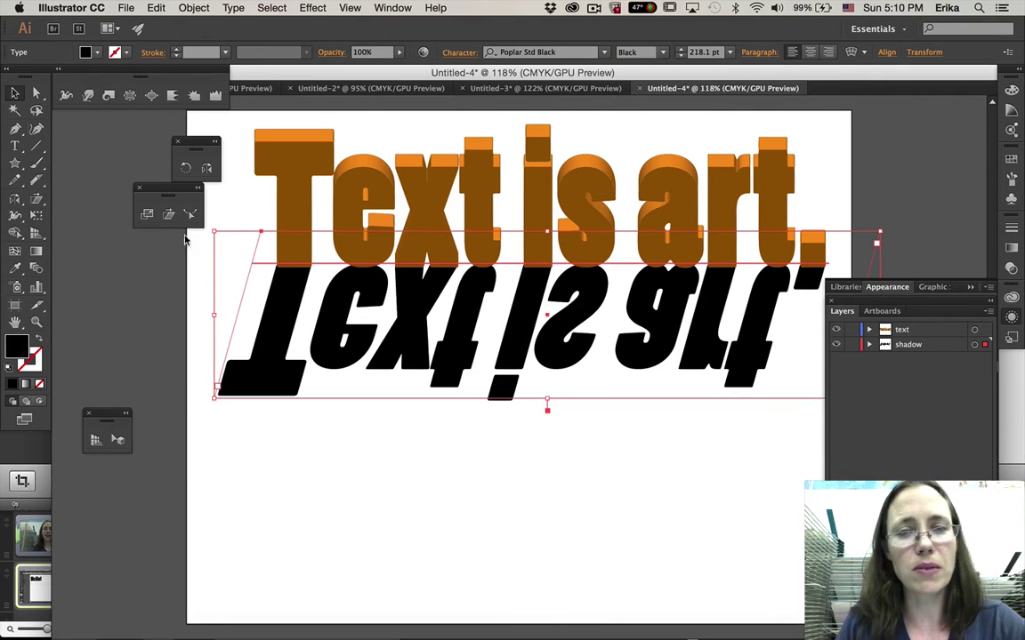
pyautogui.click(190, 8)
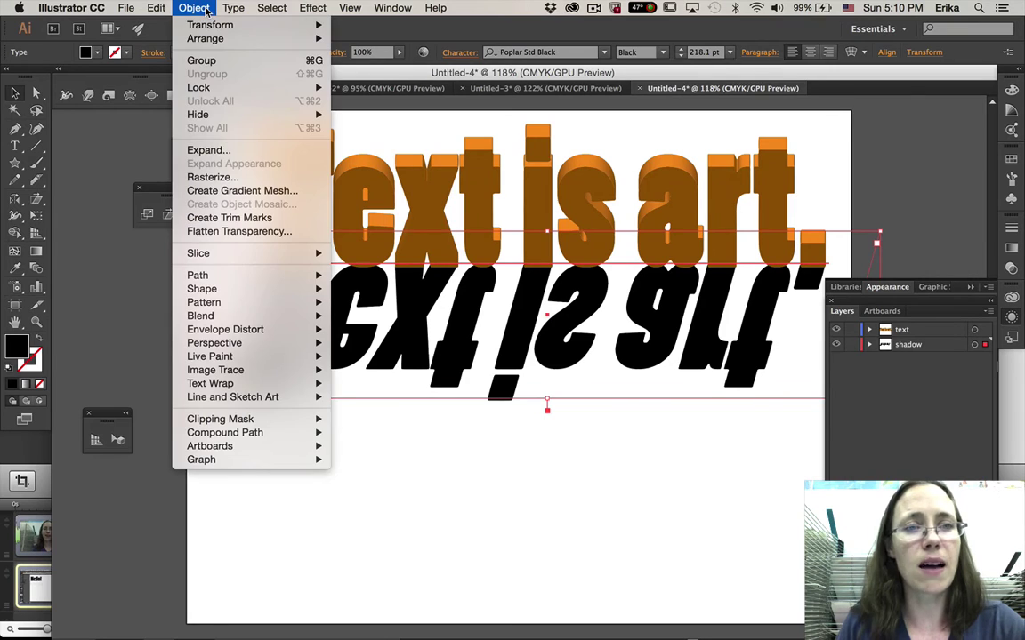
pyautogui.click(206, 147)
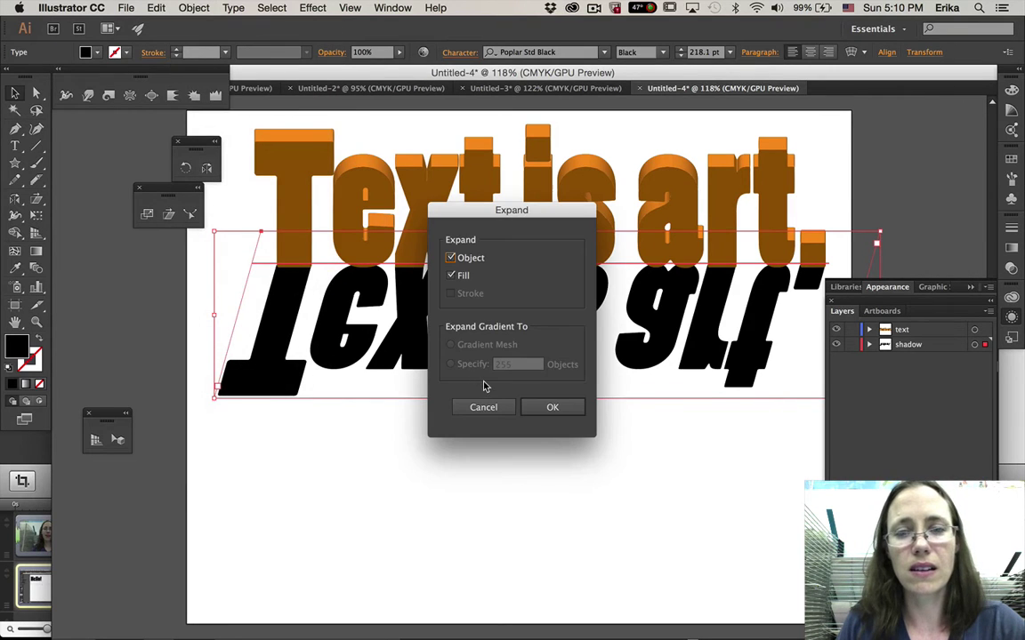
pyautogui.click(544, 409)
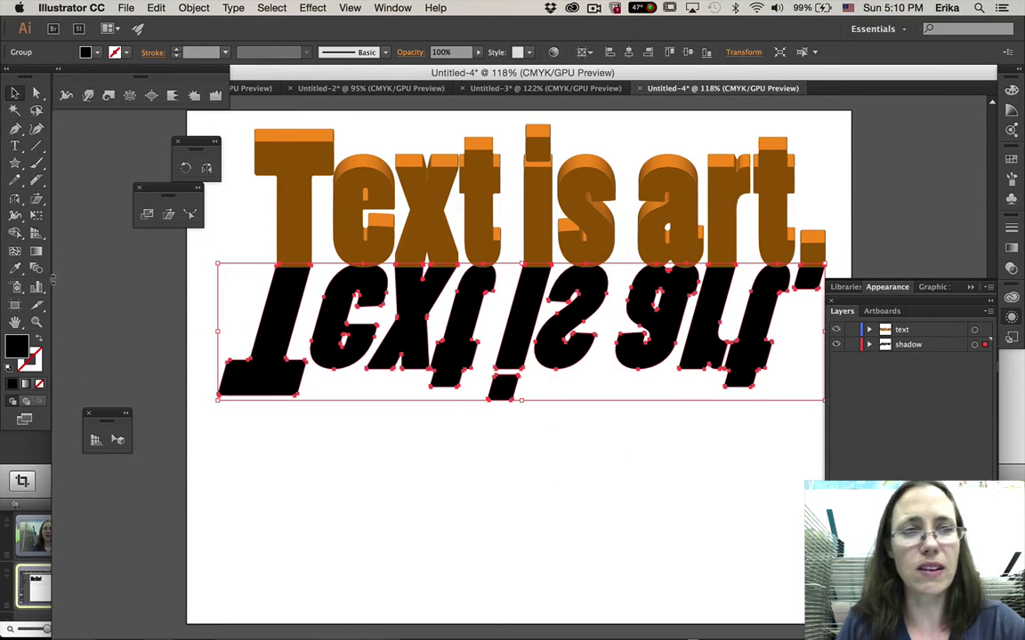
pyautogui.click(869, 345)
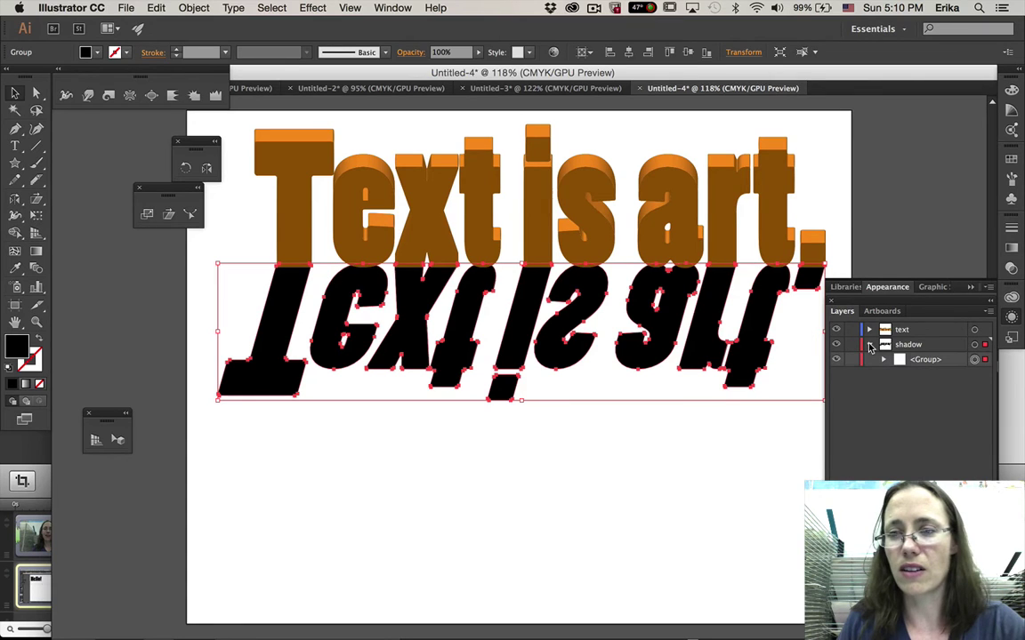
pyautogui.click(870, 345)
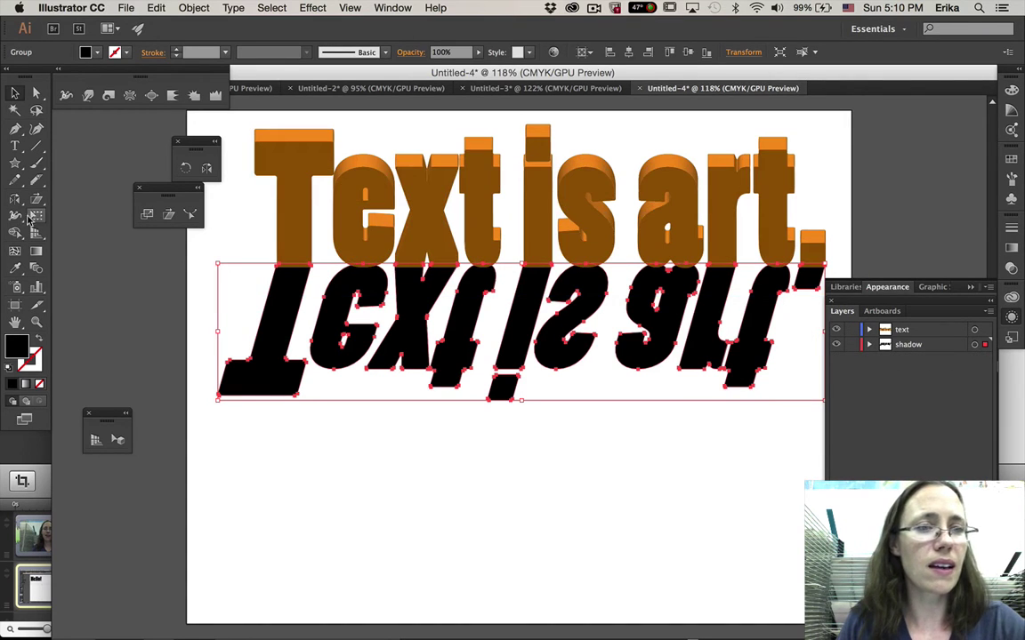
# - Apply a Free Transform perspective distortion to the expanded shadow so that it widens toward its lower edge
pyautogui.click(37, 225)
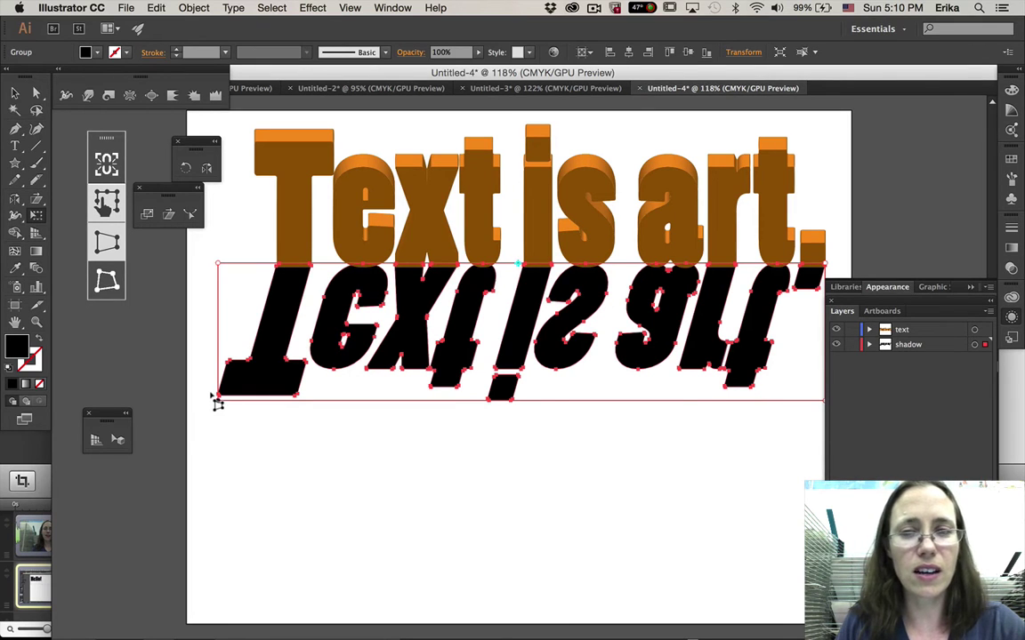
pyautogui.moveTo(219, 400); pyautogui.dragTo(193, 400)
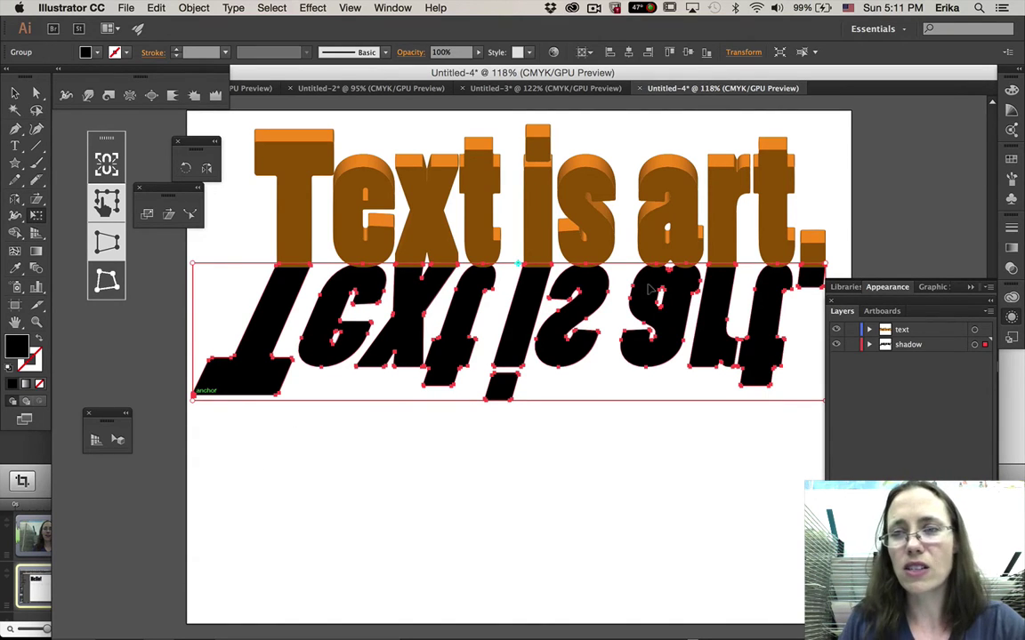
# - Clear the Appearance and Layers panels off the artboard and widen the shadow's lower edge further with Perspective Distort
pyautogui.click(971, 287)
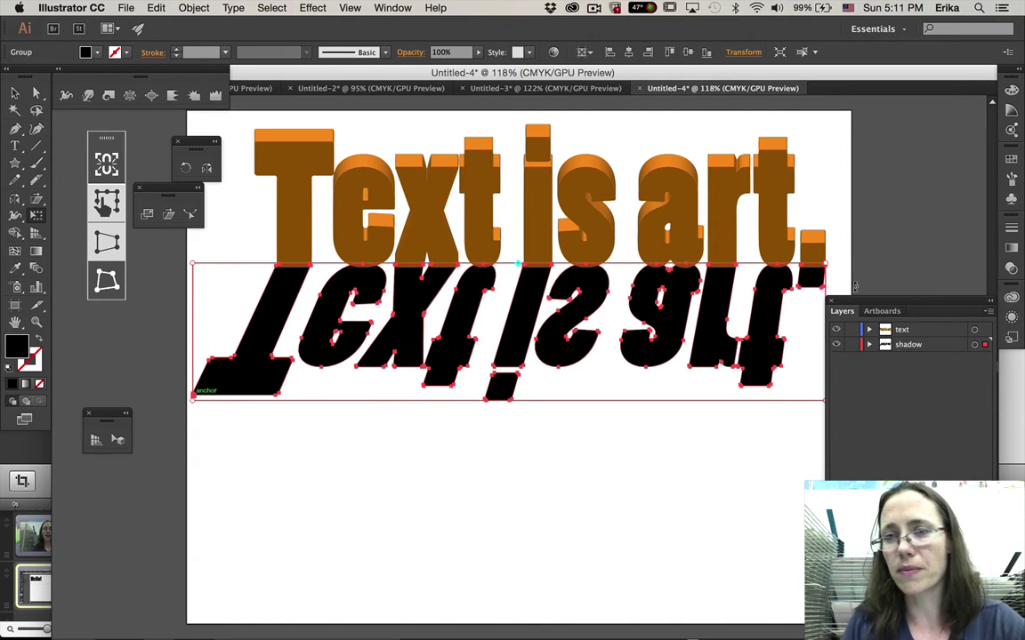
pyautogui.moveTo(848, 305); pyautogui.dragTo(921, 304)
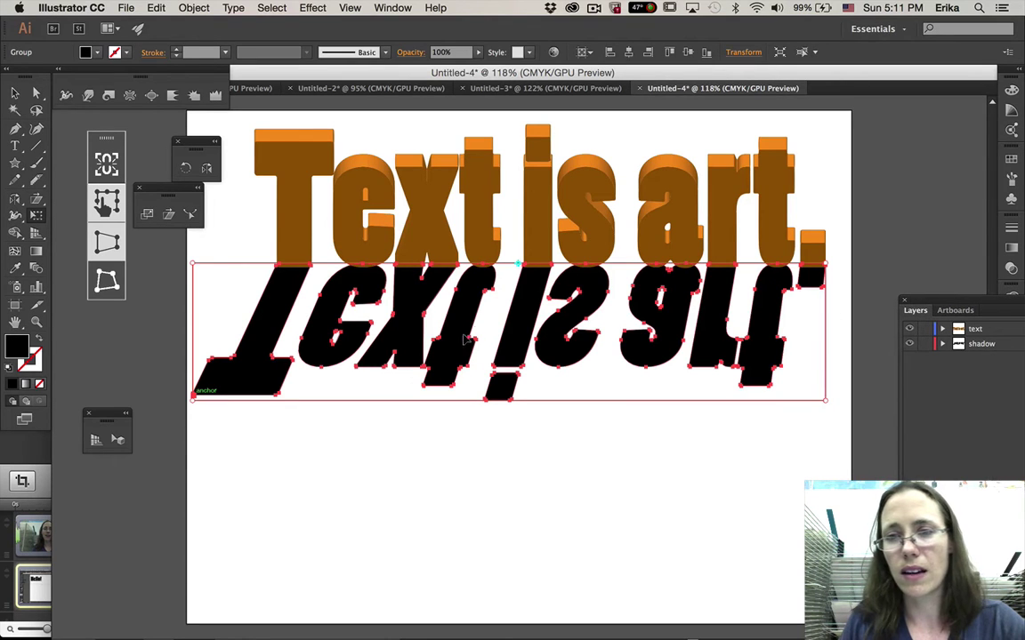
pyautogui.moveTo(824, 401); pyautogui.dragTo(837, 404)
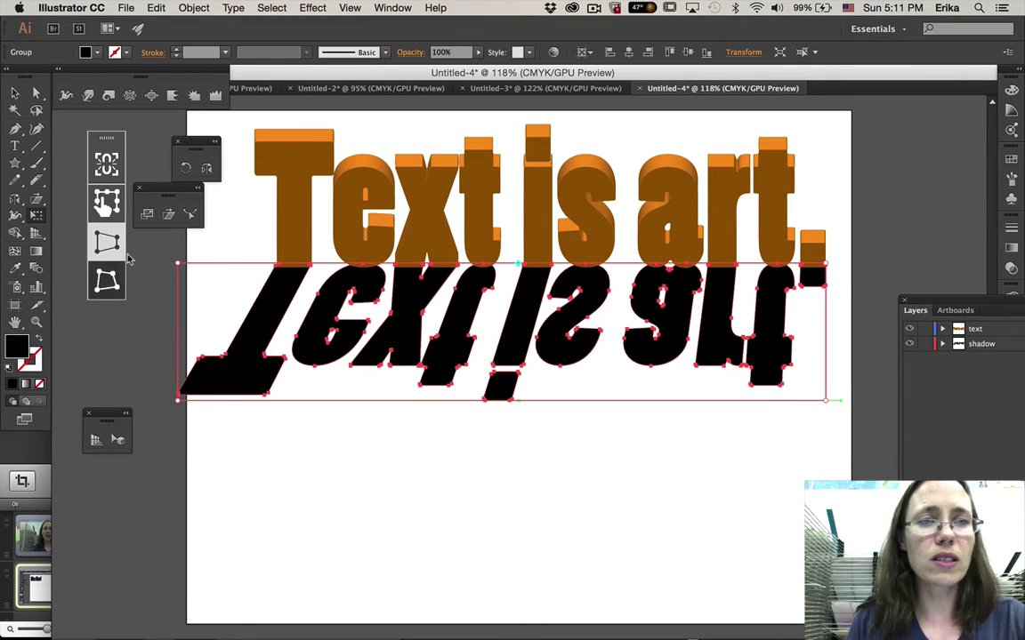
# - Arrange the Liquify tools as a vertical strip, set the Warp tool's intensity to 10%, and lightly warp the T's shadow
pyautogui.moveTo(178, 77); pyautogui.dragTo(222, 96)
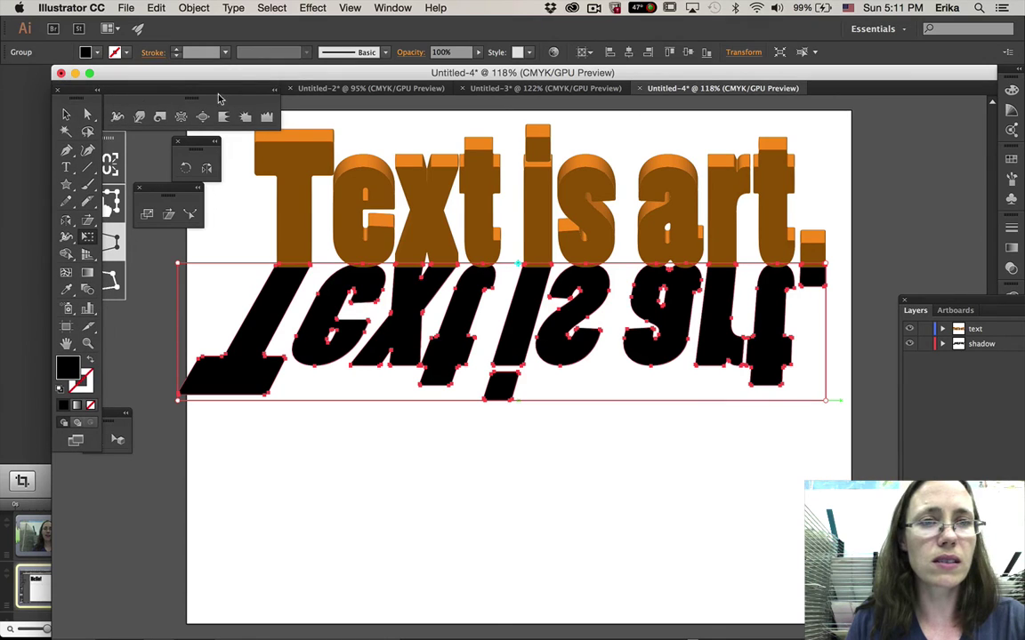
pyautogui.click(274, 90)
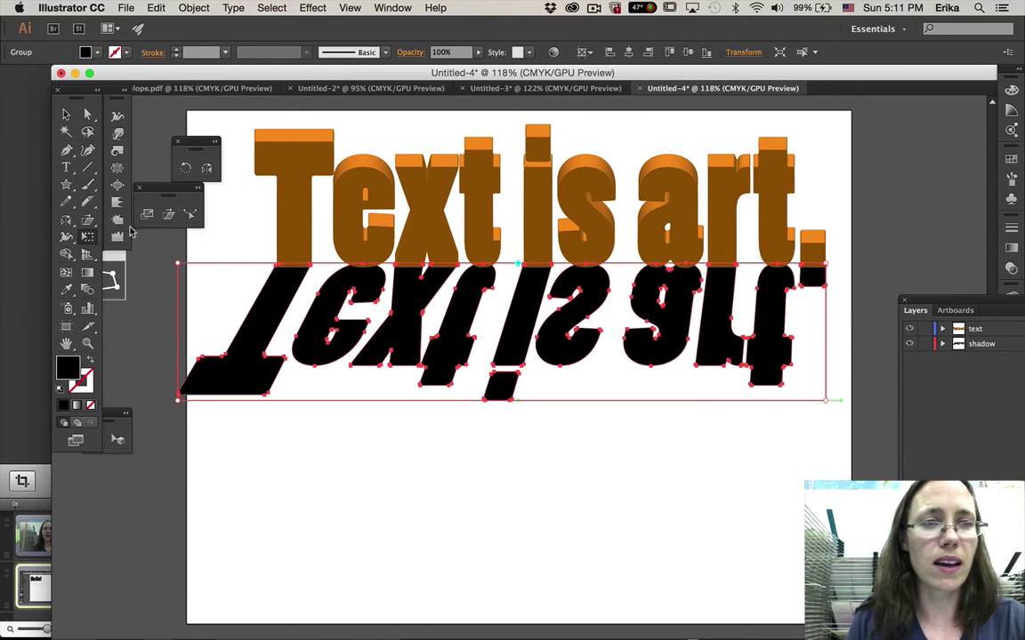
pyautogui.doubleClick(117, 134)
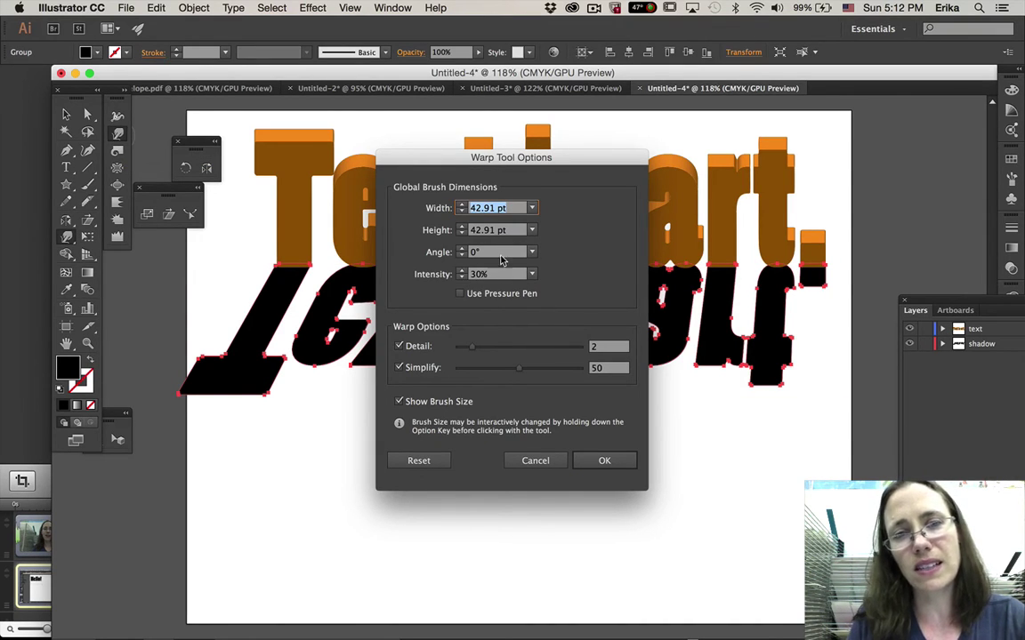
pyautogui.click(473, 276)
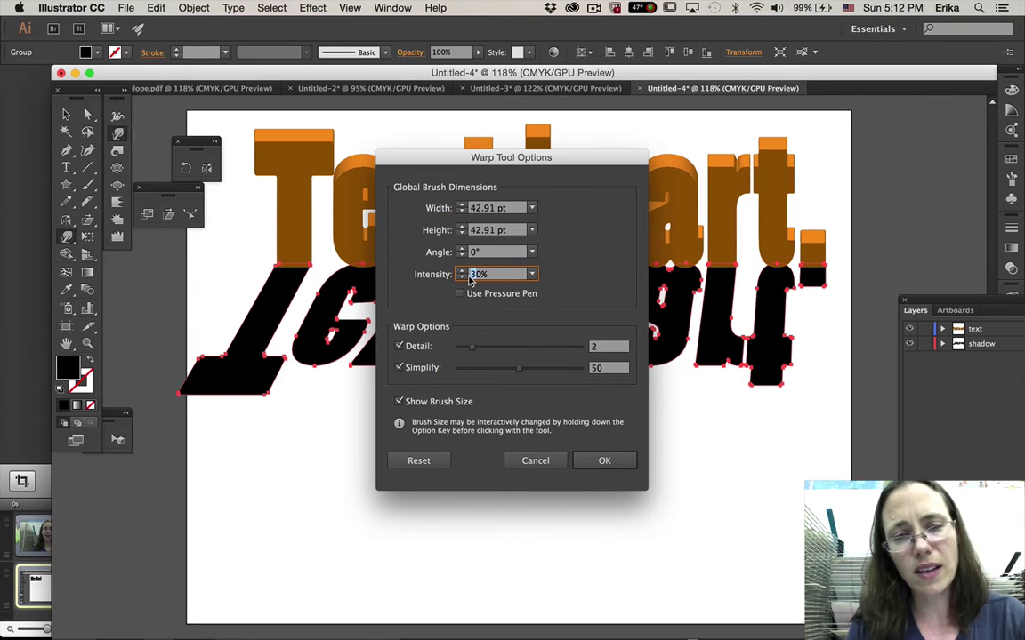
pyautogui.write('10')
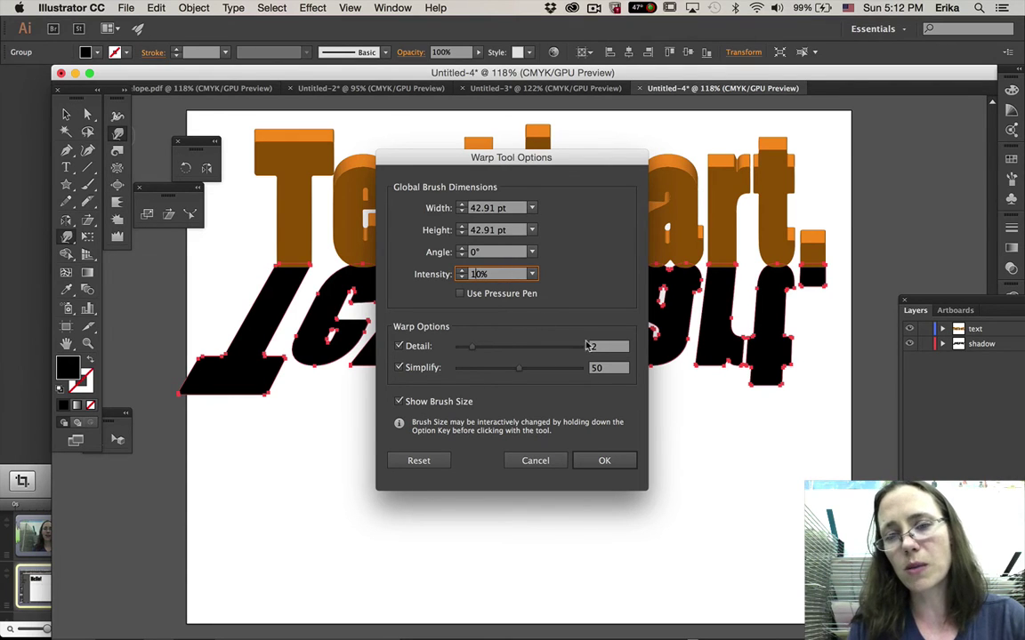
pyautogui.click(601, 460)
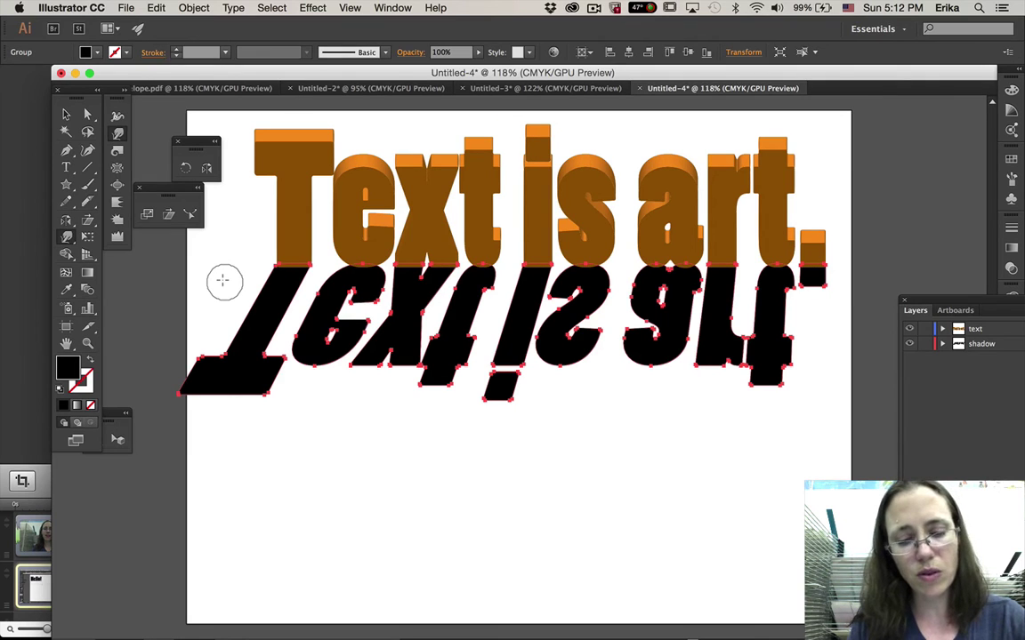
pyautogui.moveTo(224, 281)
pyautogui.mouseDown()
pyautogui.moveTo(254, 251)
pyautogui.moveTo(222, 282)
pyautogui.mouseUp()
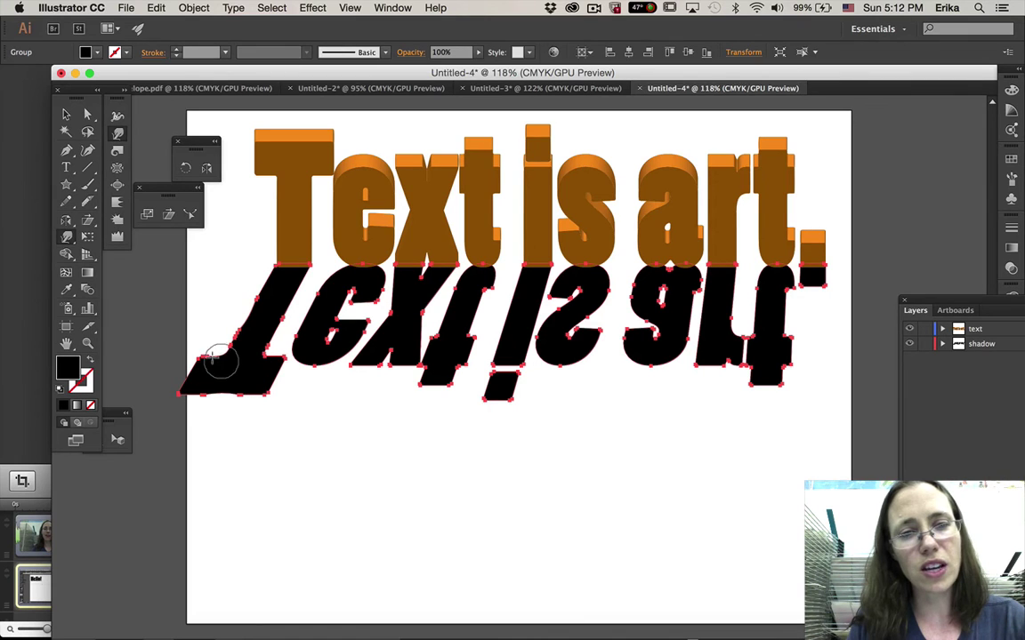
# - Set the Warp tool's intensity to 80%
pyautogui.click(117, 153)
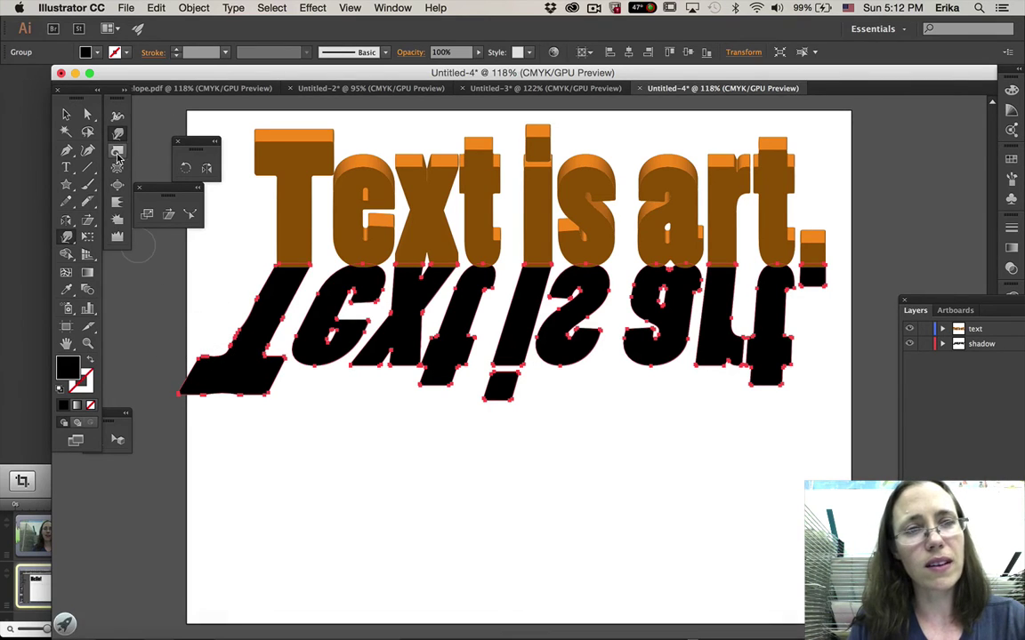
pyautogui.doubleClick(116, 135)
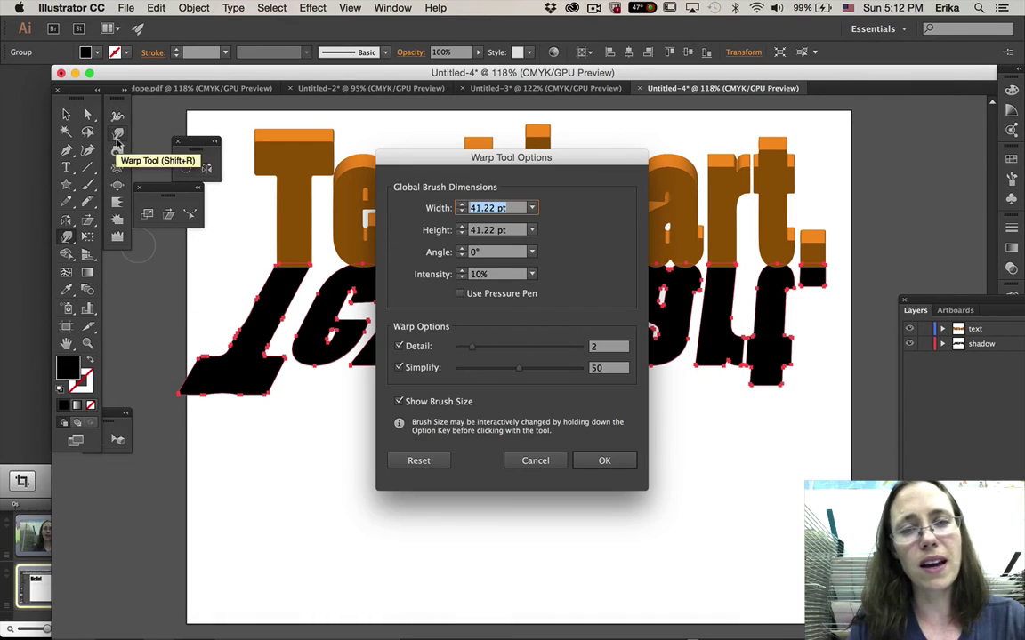
pyautogui.click(476, 276)
pyautogui.write('80')
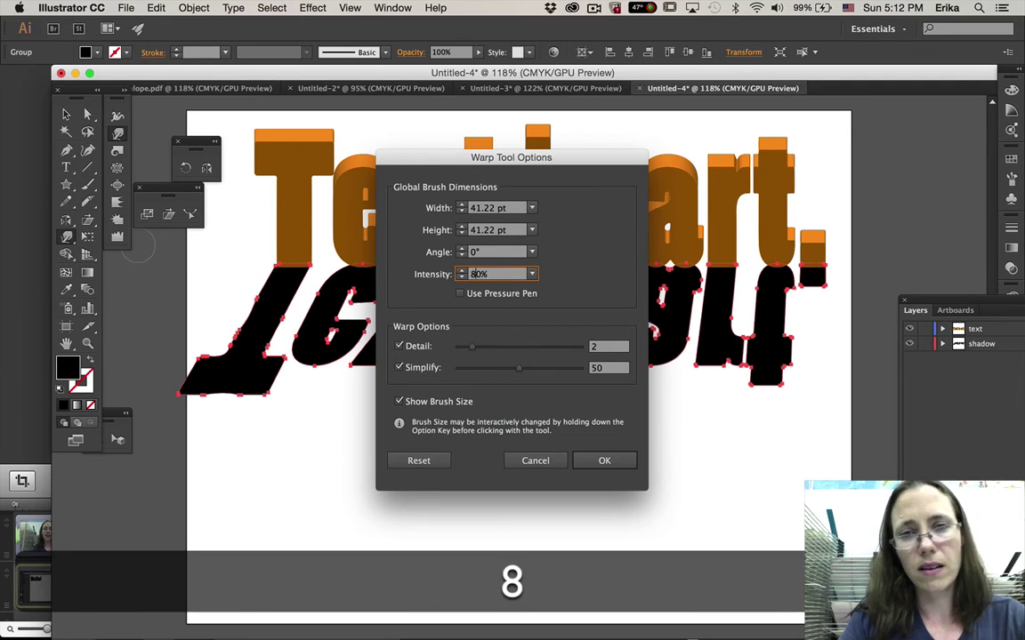
pyautogui.press('Tab')
pyautogui.click(629, 464)
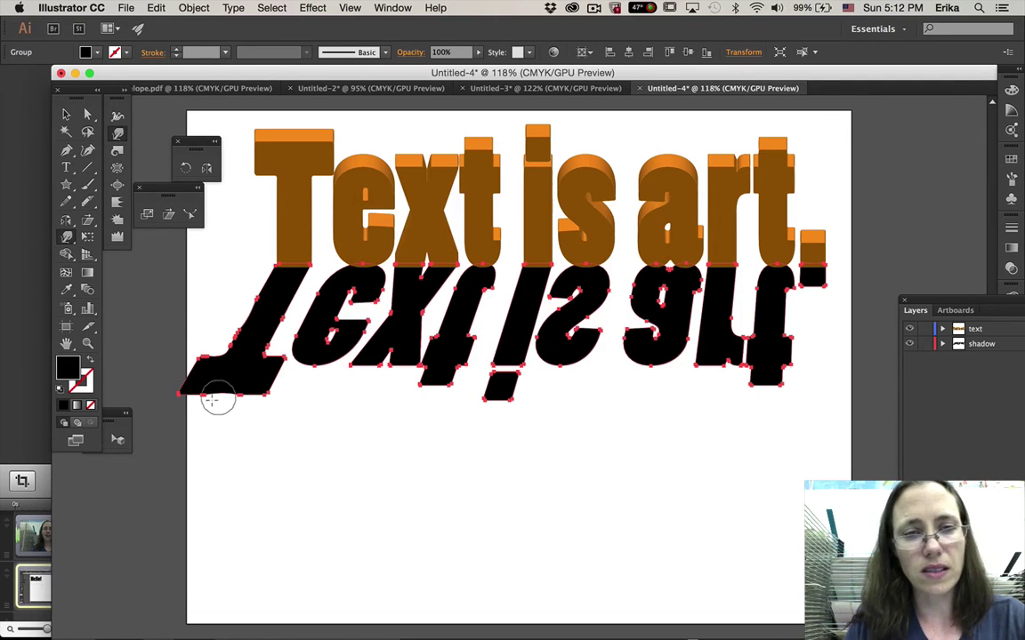
# - Warp the stem and crossbar of the T's shadow into an irregular, wavy outline
pyautogui.moveTo(290, 395)
pyautogui.mouseDown()
pyautogui.moveTo(254, 380)
pyautogui.moveTo(240, 345)
pyautogui.moveTo(208, 314)
pyautogui.mouseUp()
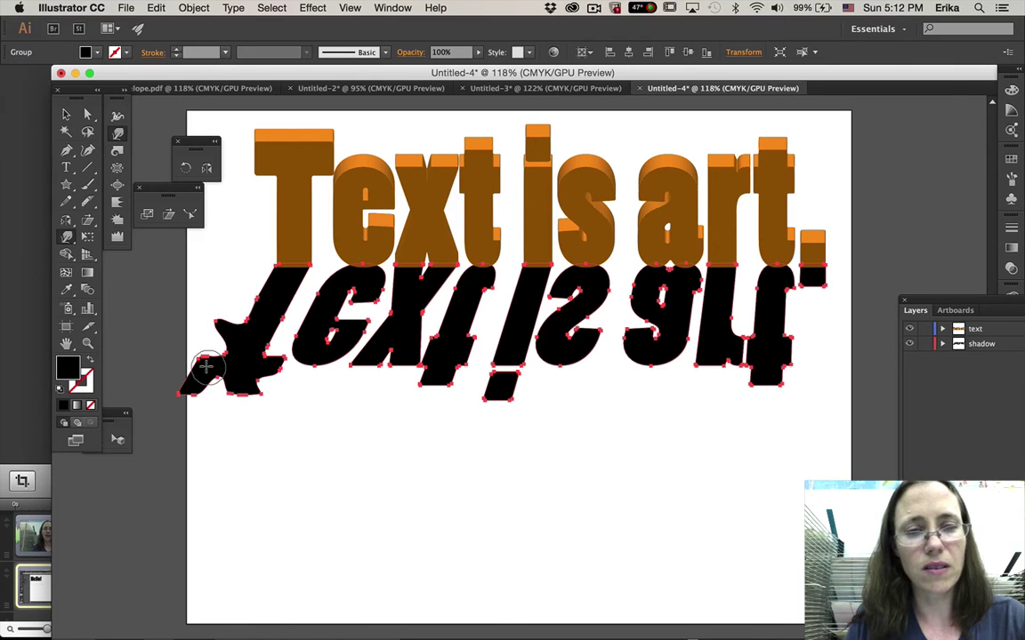
pyautogui.moveTo(201, 374)
pyautogui.mouseDown()
pyautogui.moveTo(174, 336)
pyautogui.moveTo(180, 360)
pyautogui.mouseUp()
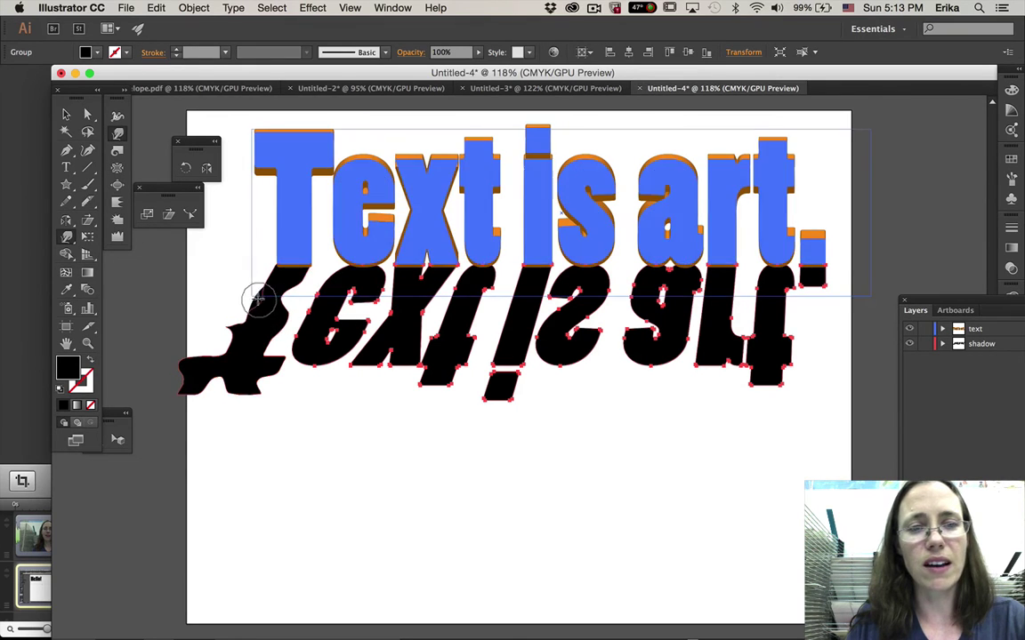
pyautogui.moveTo(258, 301); pyautogui.dragTo(253, 305)
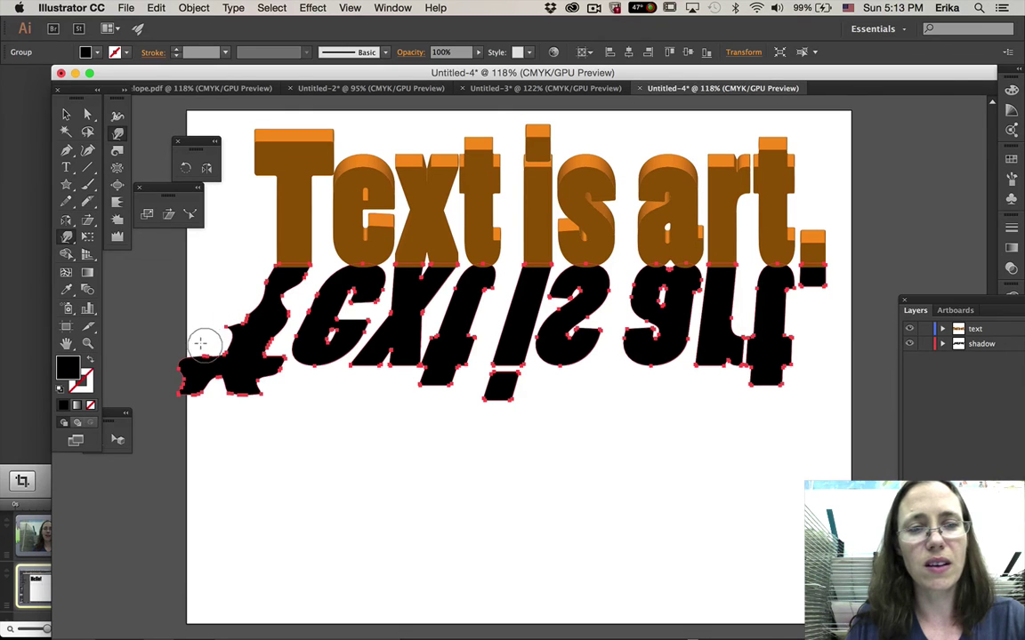
pyautogui.moveTo(240, 359)
pyautogui.mouseDown()
pyautogui.moveTo(237, 343)
pyautogui.moveTo(229, 347)
pyautogui.mouseUp()
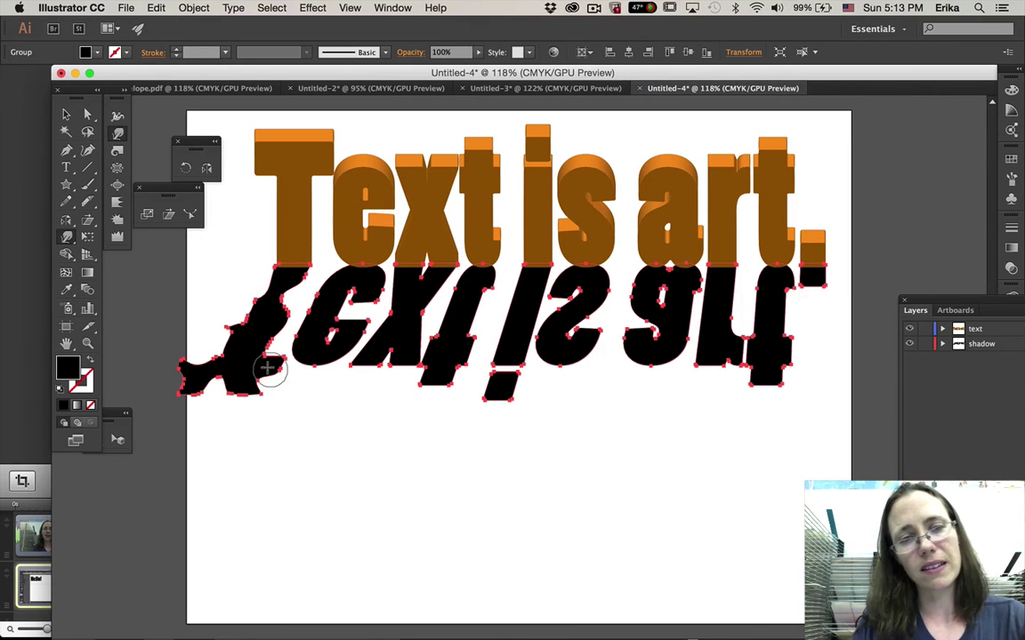
pyautogui.moveTo(266, 367)
pyautogui.mouseDown()
pyautogui.moveTo(270, 389)
pyautogui.moveTo(245, 396)
pyautogui.moveTo(229, 374)
pyautogui.moveTo(220, 389)
pyautogui.mouseUp()
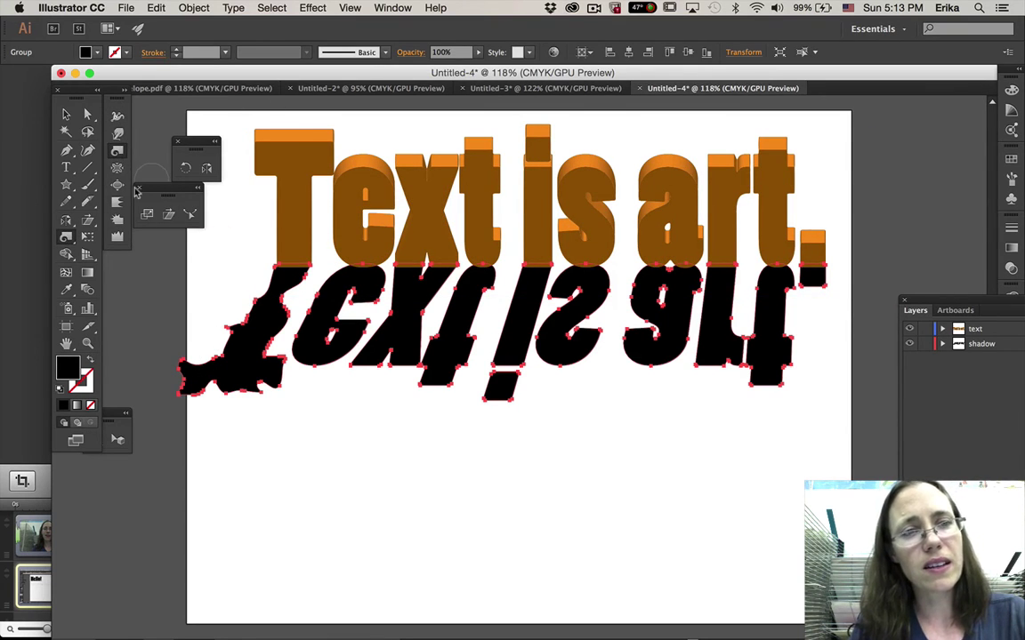
# - Switch to the Twirl tool and set its intensity to 10%
pyautogui.doubleClick(116, 153)
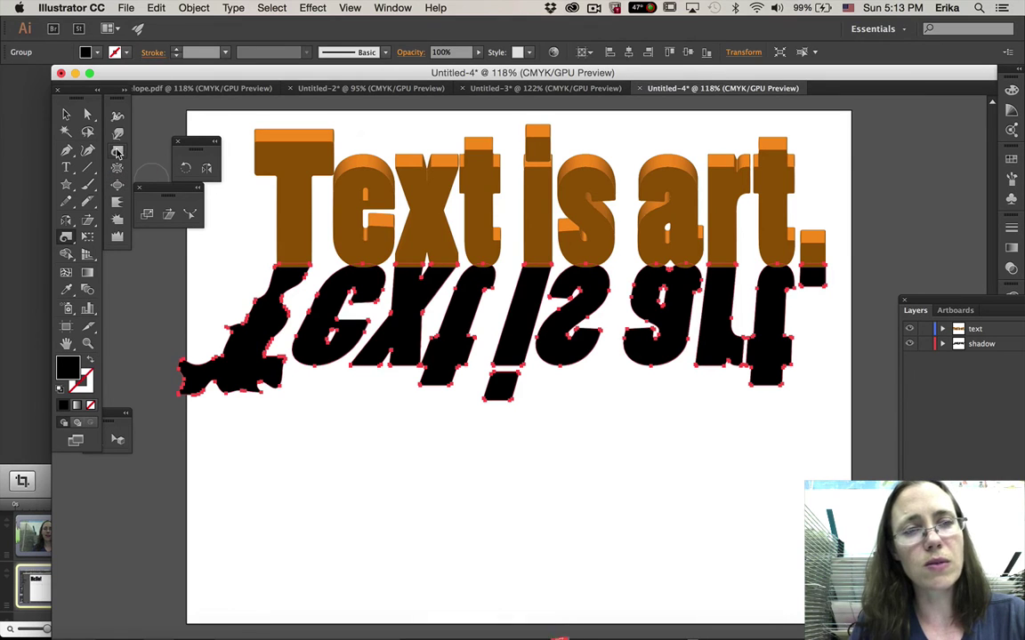
pyautogui.click(478, 263)
pyautogui.press('BackSpace')
pyautogui.write('10')
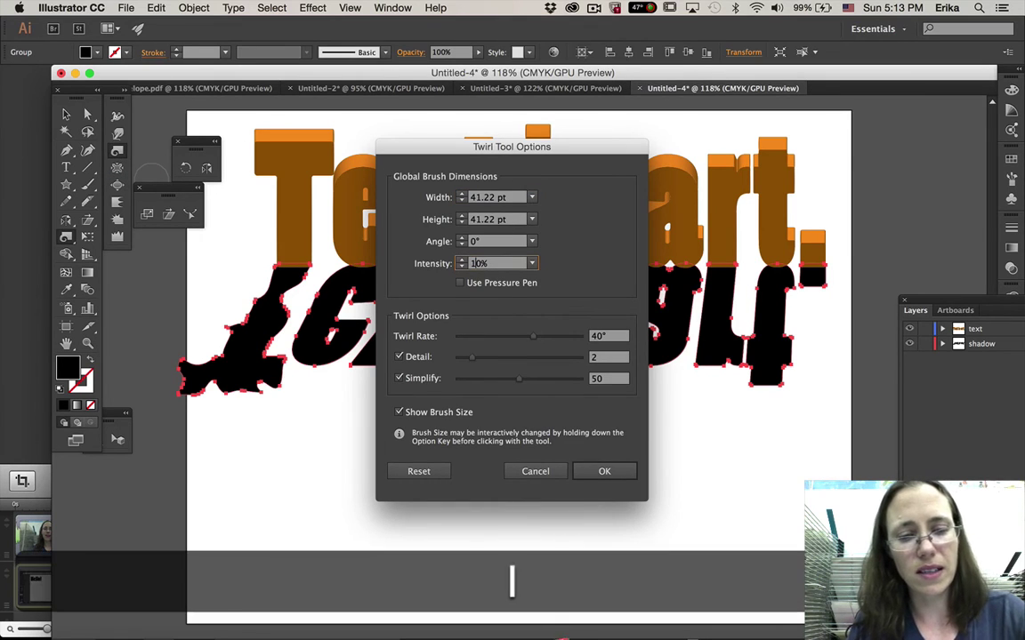
pyautogui.click(604, 471)
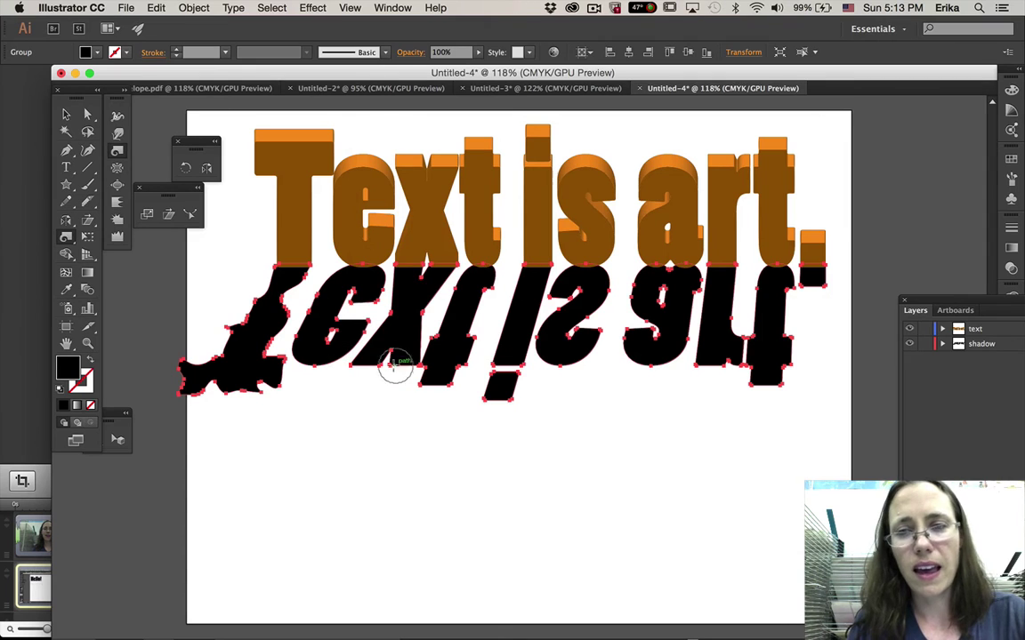
# - Twirl two round spirals into the left edge of the e's shadow, working at 400% zoom
pyautogui.press('super+equal')
pyautogui.press('super+equal')
pyautogui.press('super+equal')
pyautogui.press('super+equal')
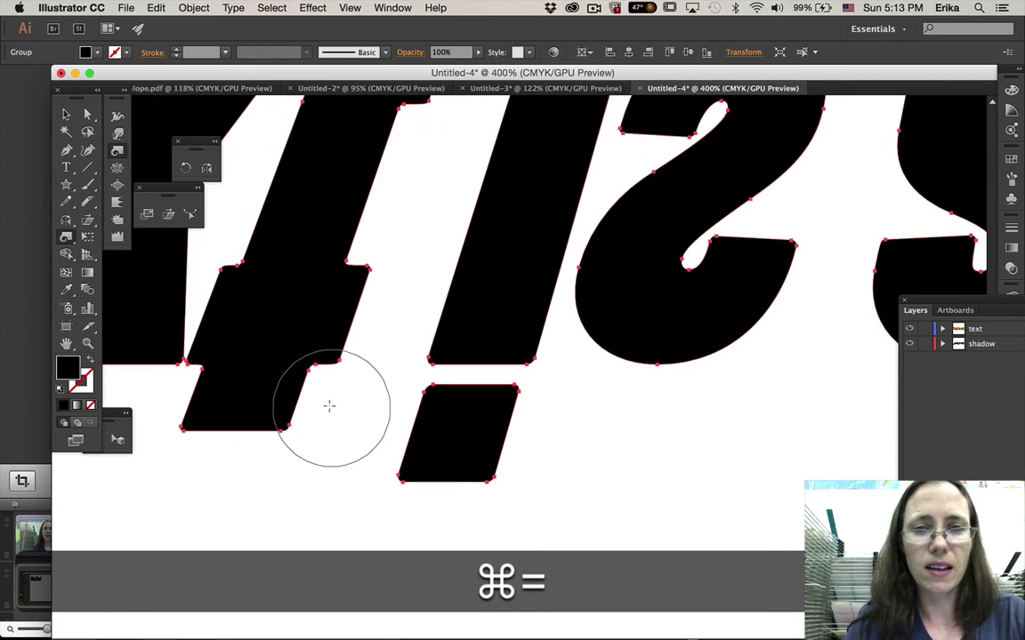
pyautogui.hscroll(-15, 329, 406)
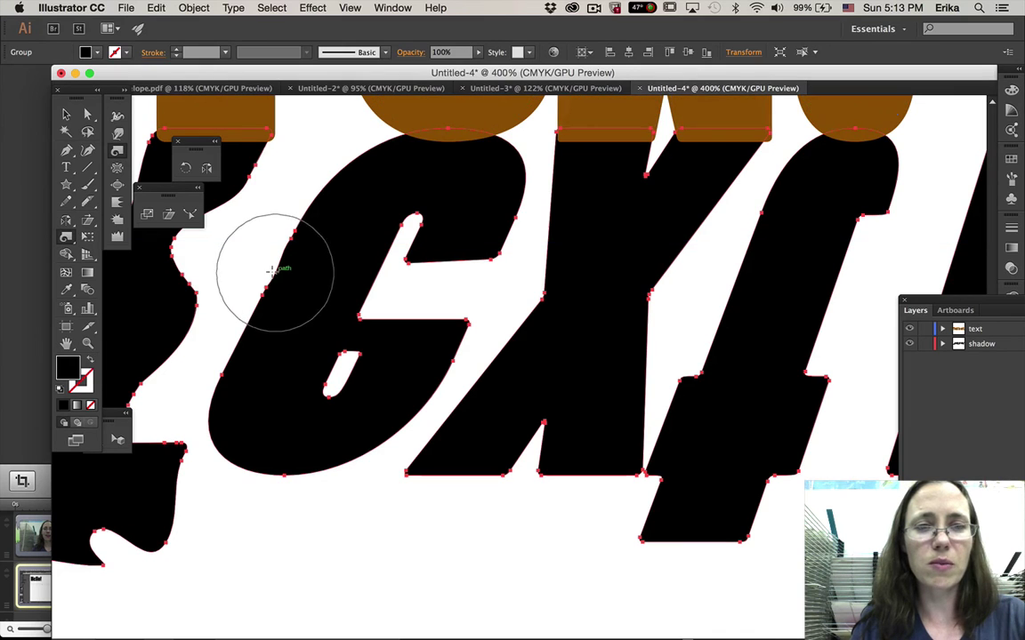
pyautogui.moveTo(268, 273); pyautogui.dragTo(273, 276)
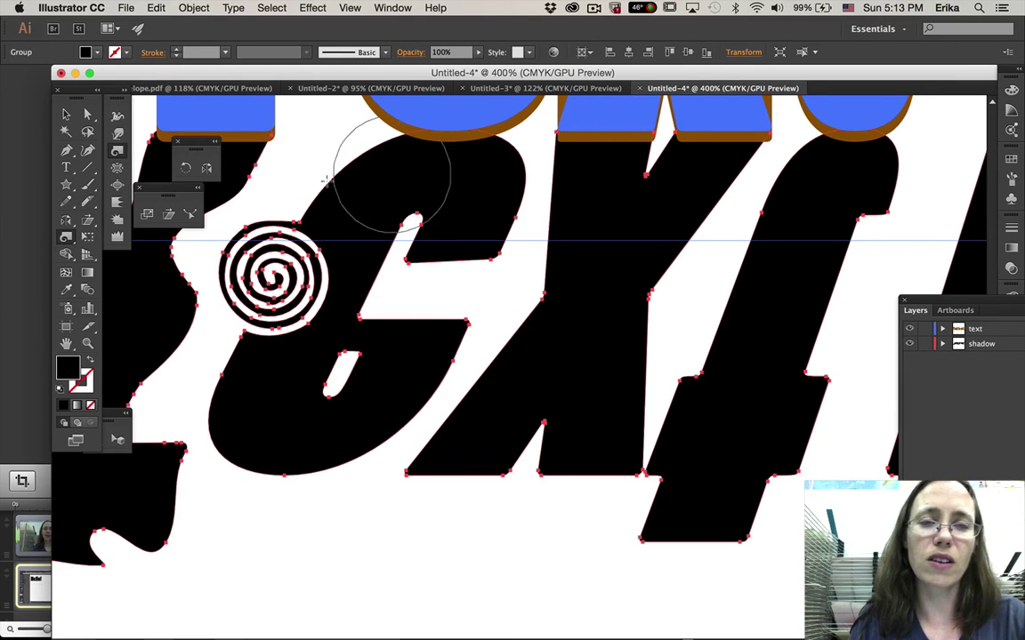
pyautogui.moveTo(349, 180); pyautogui.dragTo(350, 183)
# - Resize the Twirl brush and add a large open spiral at the e shadow's lower curve and a smaller one at its crossbar
pyautogui.press('alt')
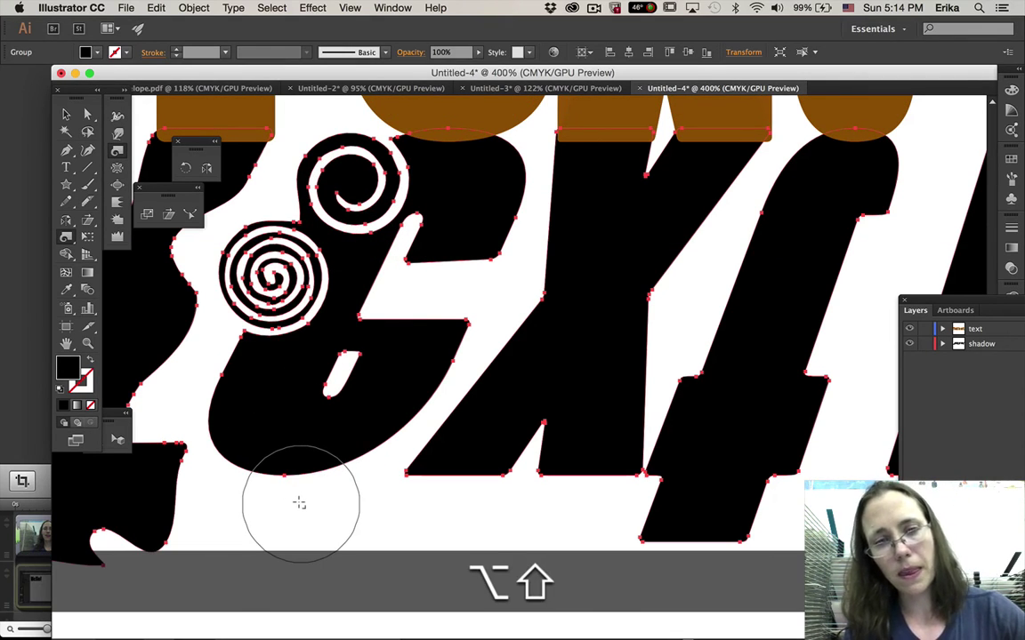
pyautogui.moveTo(299, 501)
pyautogui.mouseDown()
pyautogui.moveTo(317, 476)
pyautogui.moveTo(291, 496)
pyautogui.moveTo(276, 480)
pyautogui.moveTo(302, 441)
pyautogui.mouseUp()
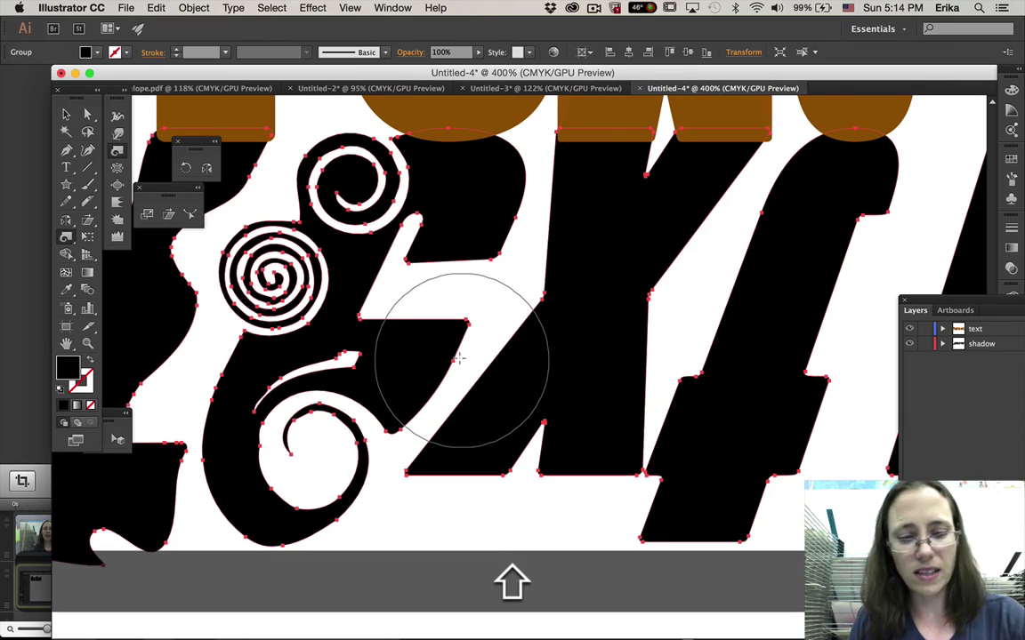
pyautogui.moveTo(451, 361)
pyautogui.mouseDown()
pyautogui.moveTo(415, 396)
pyautogui.moveTo(443, 332)
pyautogui.moveTo(418, 343)
pyautogui.mouseUp()
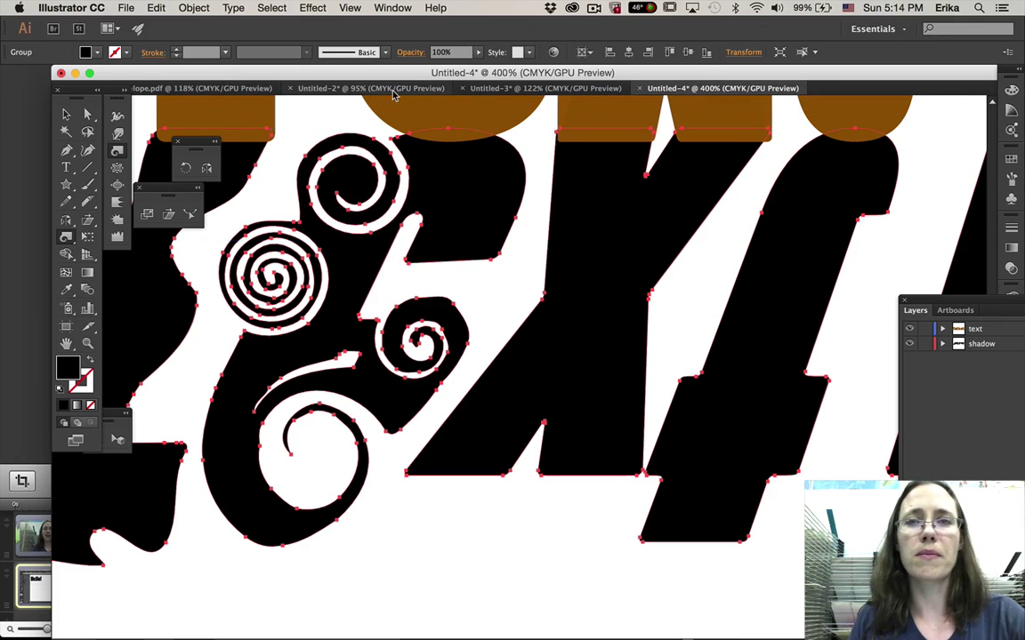
# - Examine the twirled background shapes in the Untitled-2 song poster, fitted to the window, and return to Untitled-4
pyautogui.click(505, 92)
pyautogui.click(343, 87)
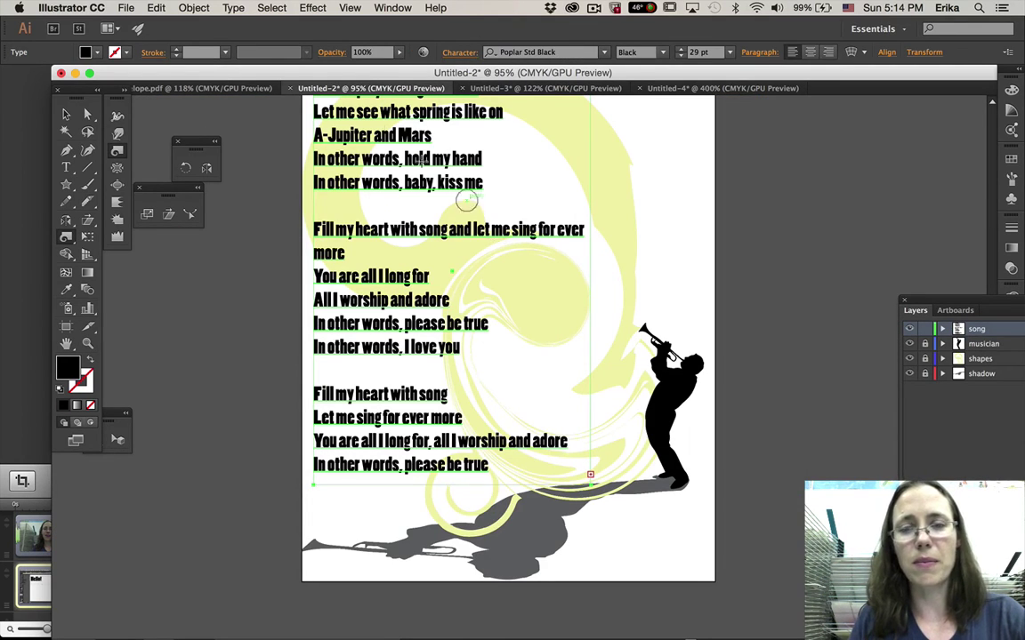
pyautogui.press('super+0')
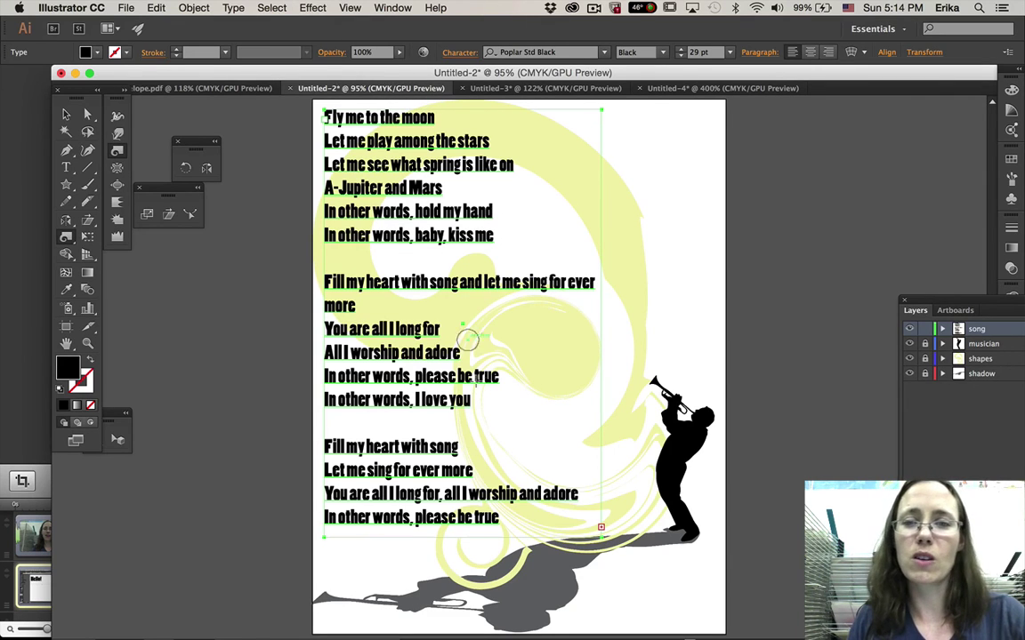
pyautogui.click(634, 88)
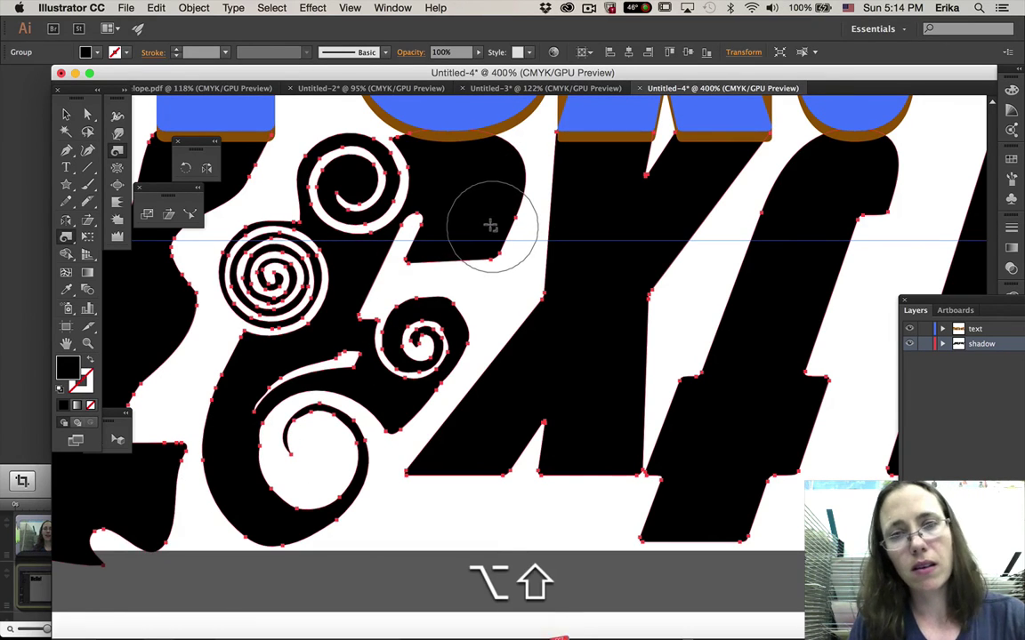
# - Twirl one more spiral into the upper right end of the e's shadow
pyautogui.moveTo(492, 226)
pyautogui.mouseDown()
pyautogui.moveTo(499, 211)
pyautogui.moveTo(465, 213)
pyautogui.moveTo(469, 195)
pyautogui.mouseUp()
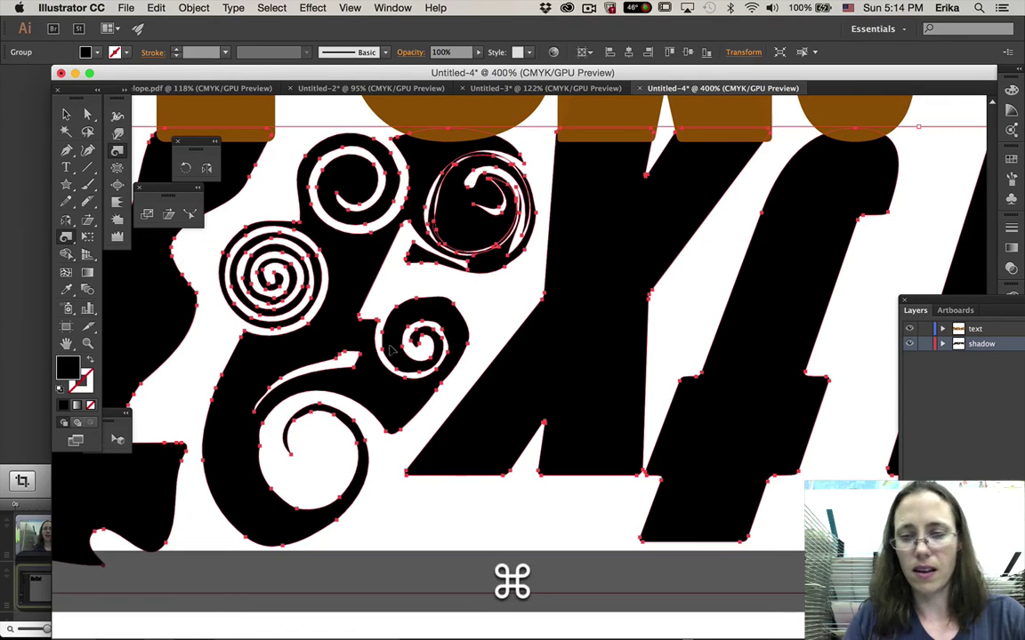
pyautogui.press('super+minus')
pyautogui.press('super+minus')
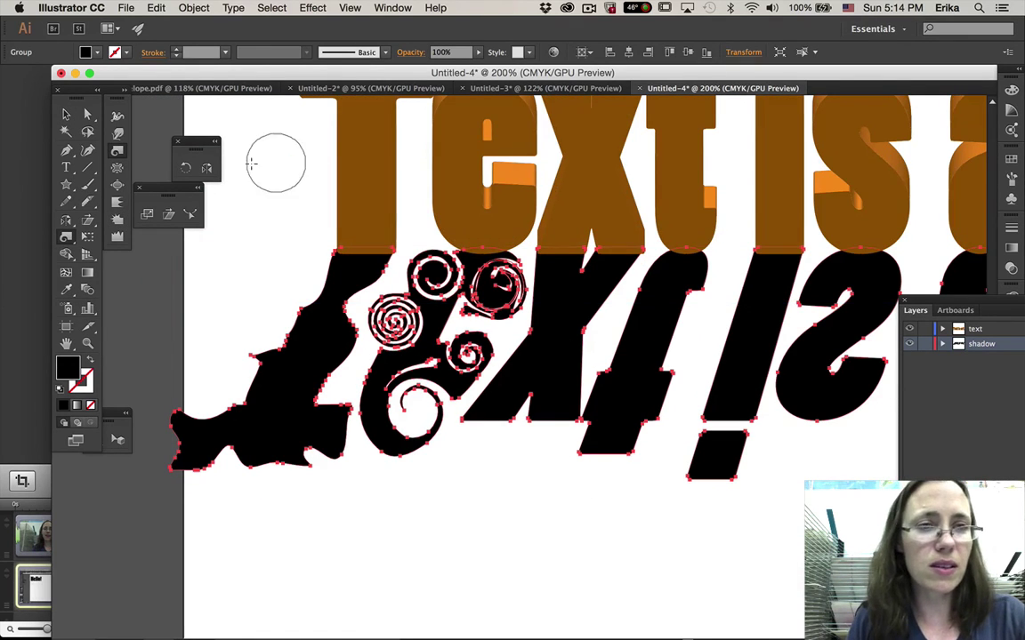
# - Pinch the middle of the x's shadow inward with the Pucker tool
pyautogui.click(116, 169)
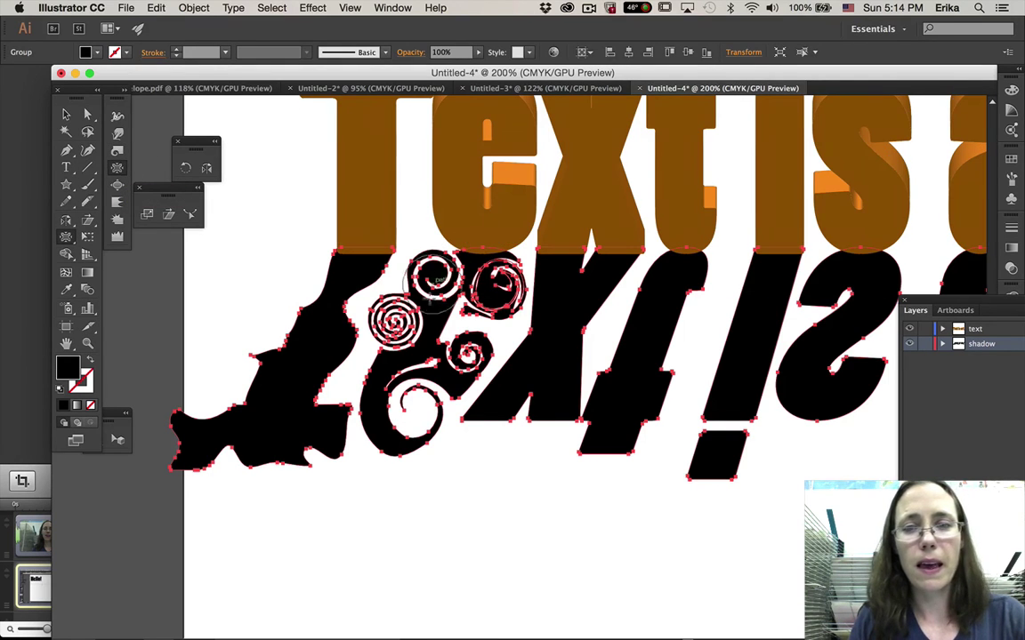
pyautogui.moveTo(556, 338)
pyautogui.mouseDown()
pyautogui.moveTo(549, 329)
pyautogui.moveTo(537, 373)
pyautogui.moveTo(544, 359)
pyautogui.mouseUp()
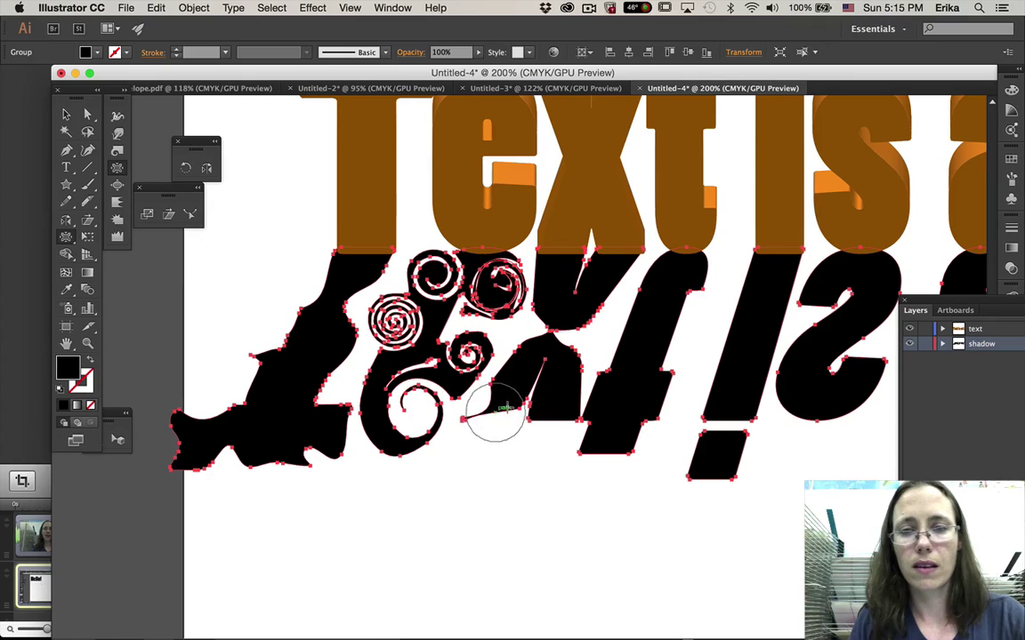
# - Try puckering the lower legs of the x's shadow and undo those strokes
pyautogui.press('super+z')
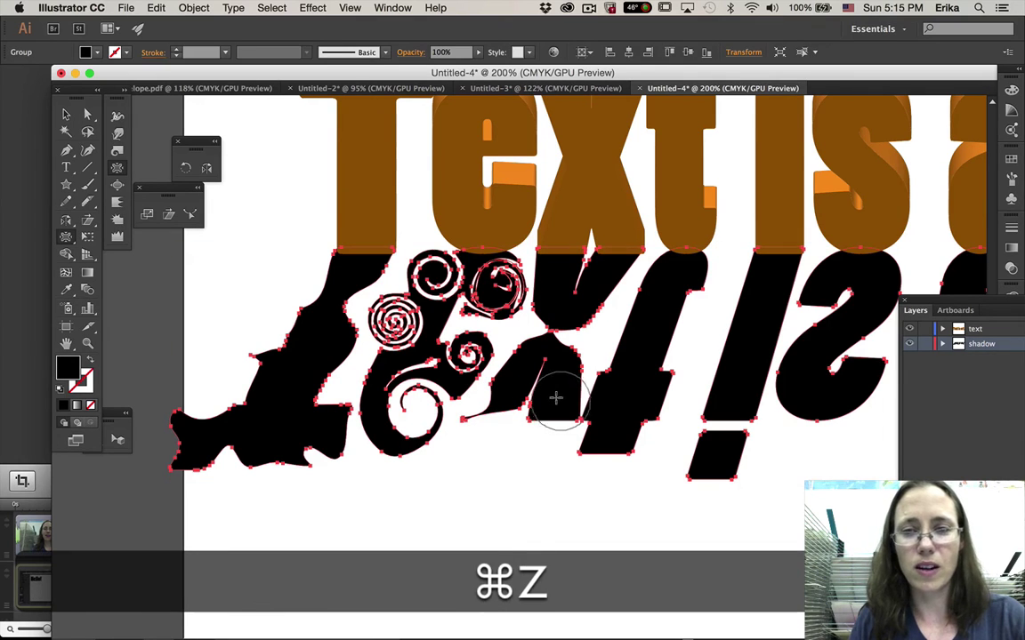
pyautogui.moveTo(552, 396); pyautogui.dragTo(553, 397)
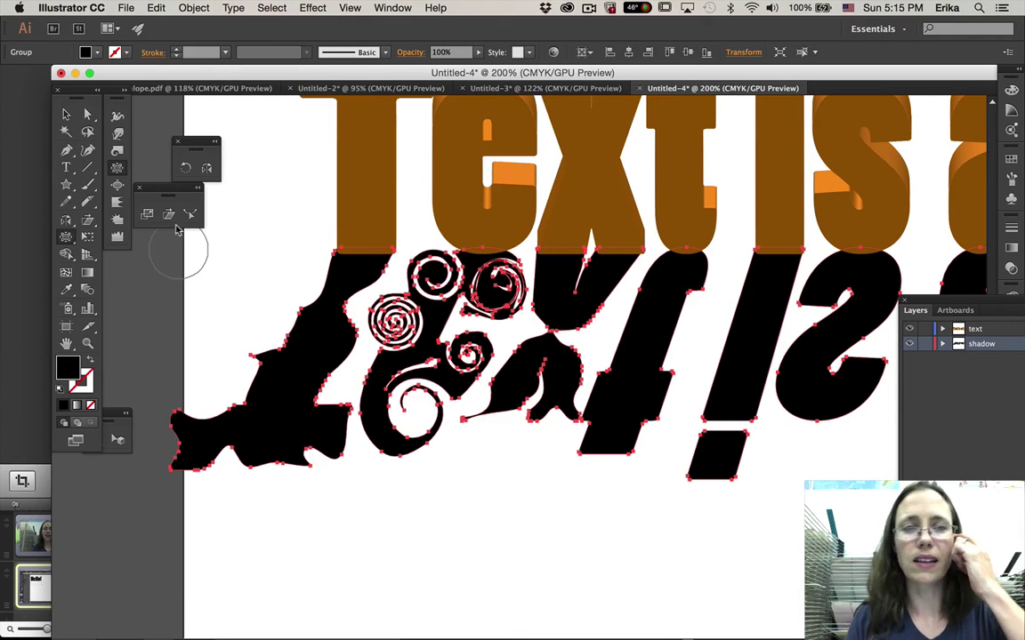
pyautogui.click(309, 224)
pyautogui.press('super+z')
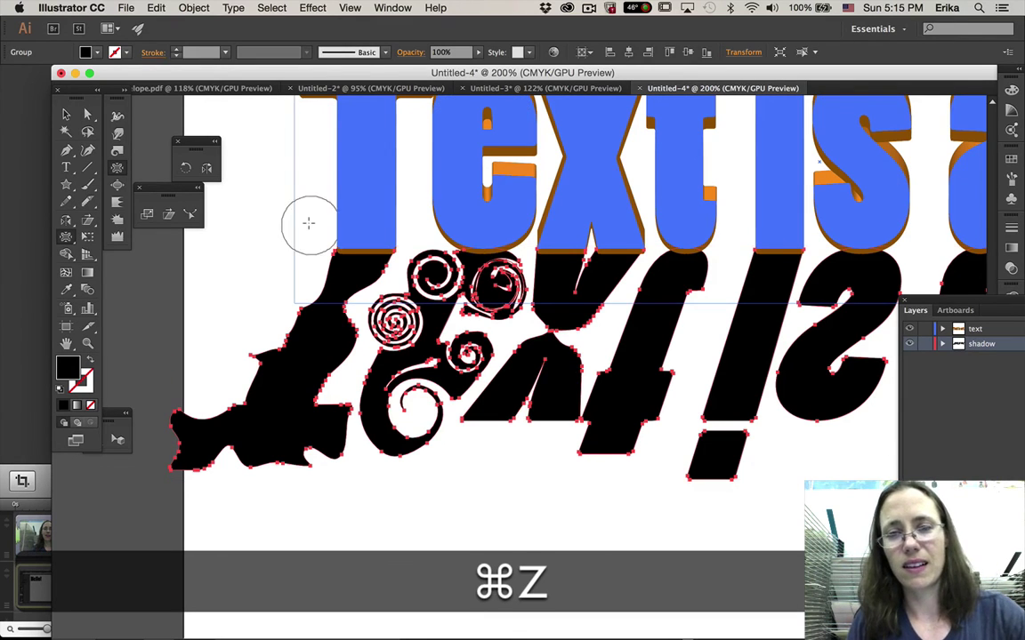